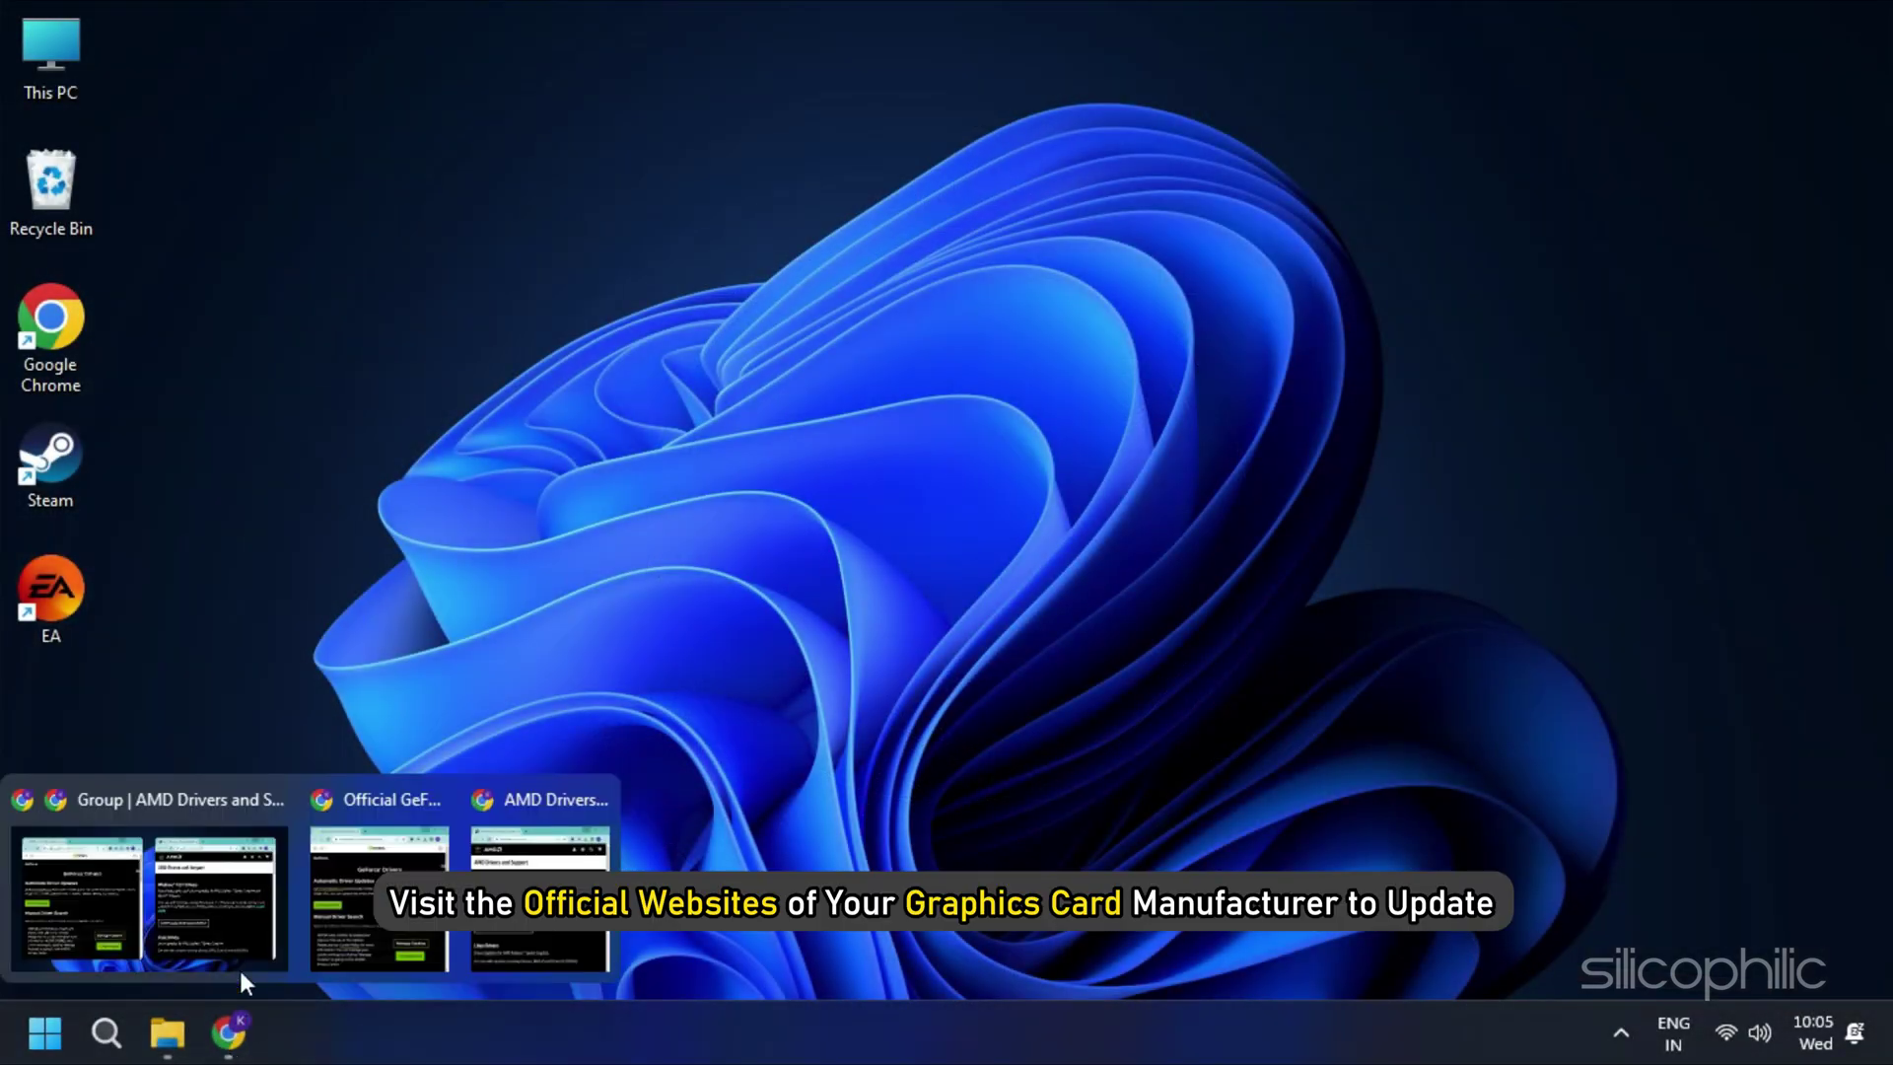
- Download the latest AMD Windows graphics drivers from the AMD site and start their installer
{"action": "left_click", "coordinate": [238, 962]}
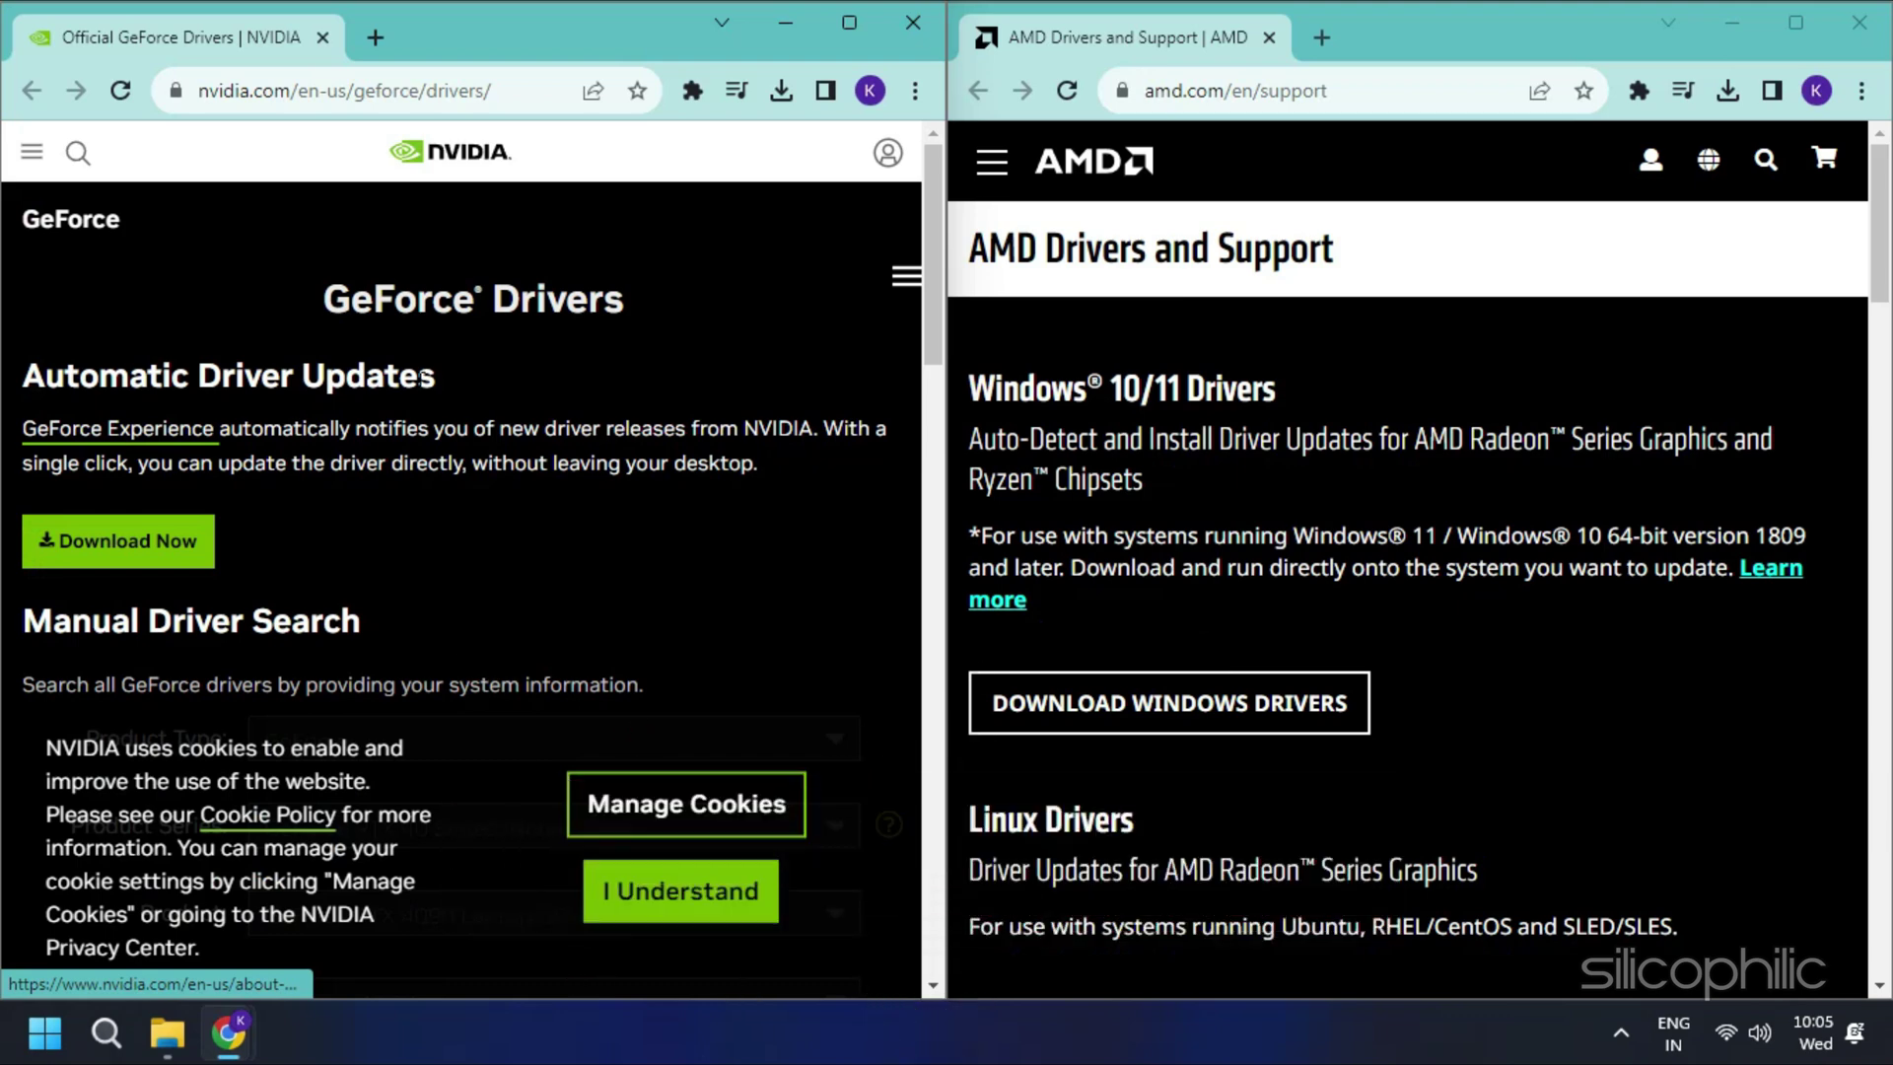
{"action": "left_click", "coordinate": [1188, 737]}
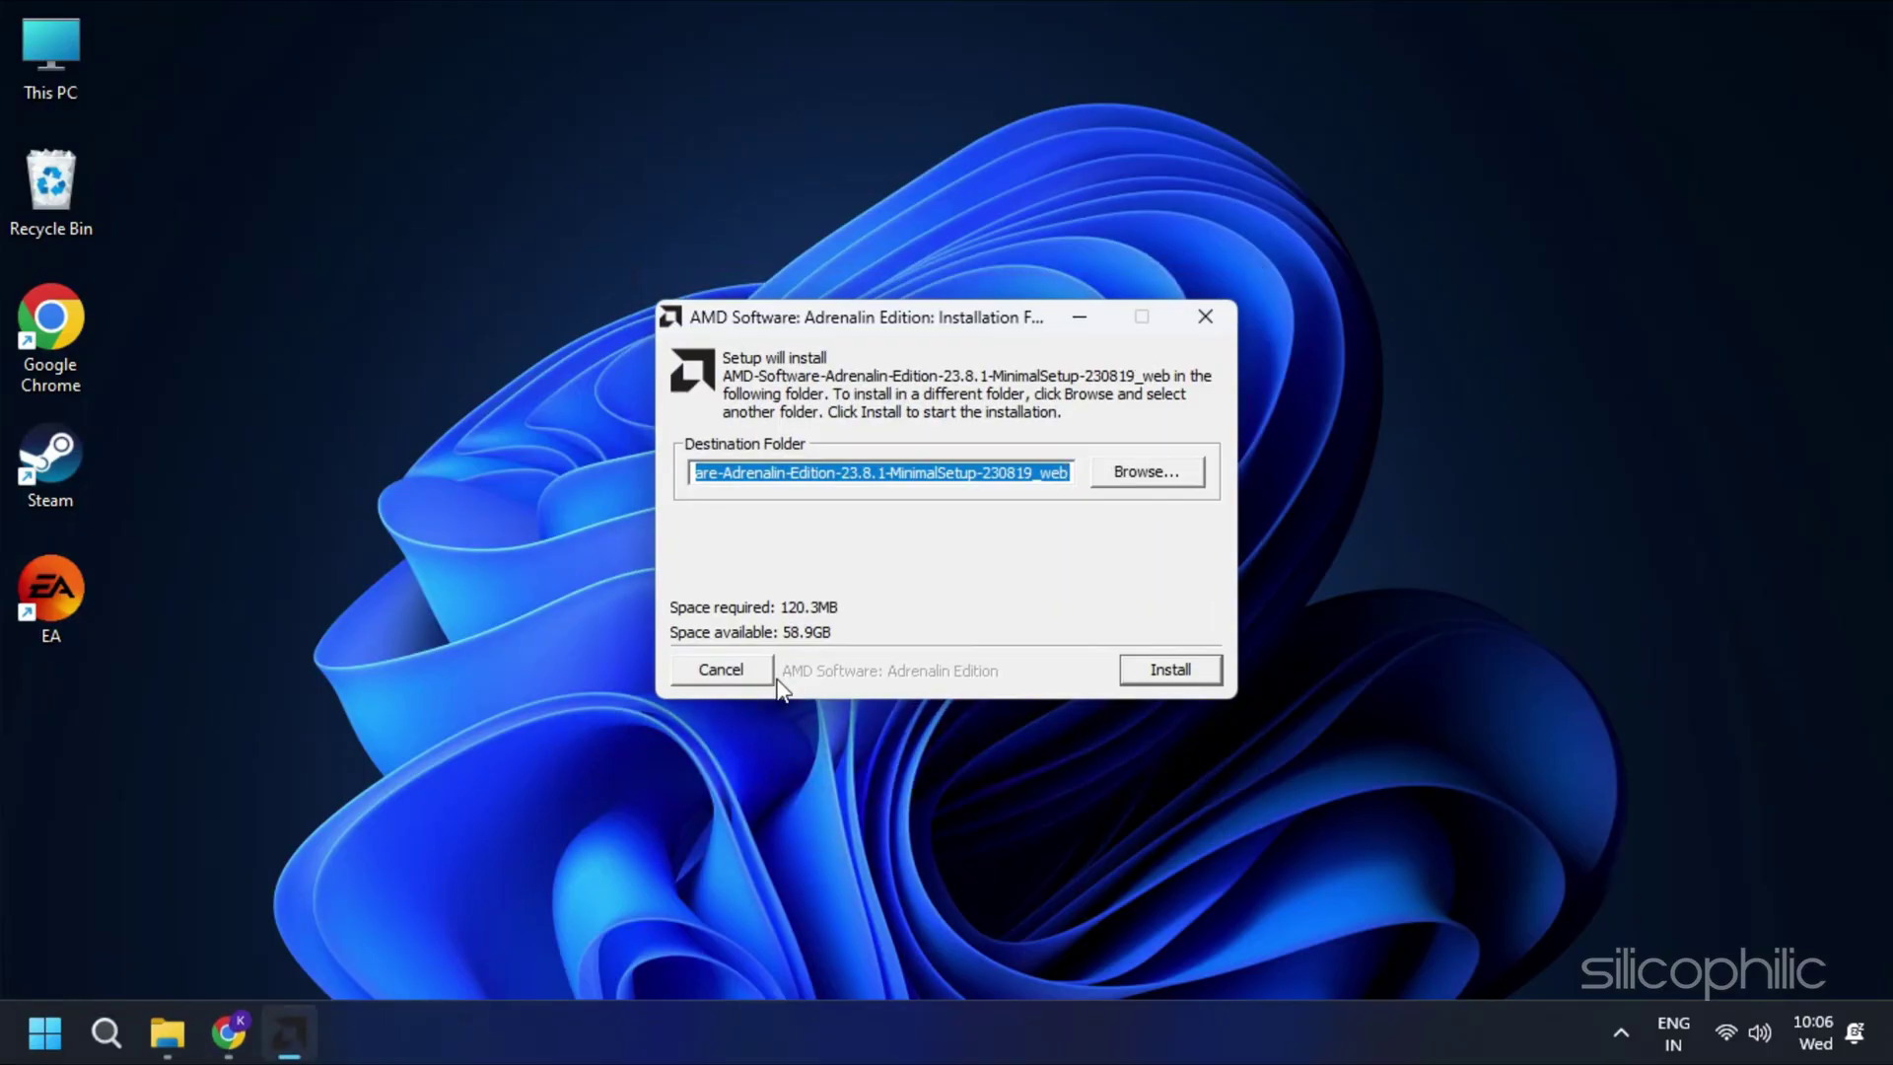
{"action": "left_click", "coordinate": [1168, 668]}
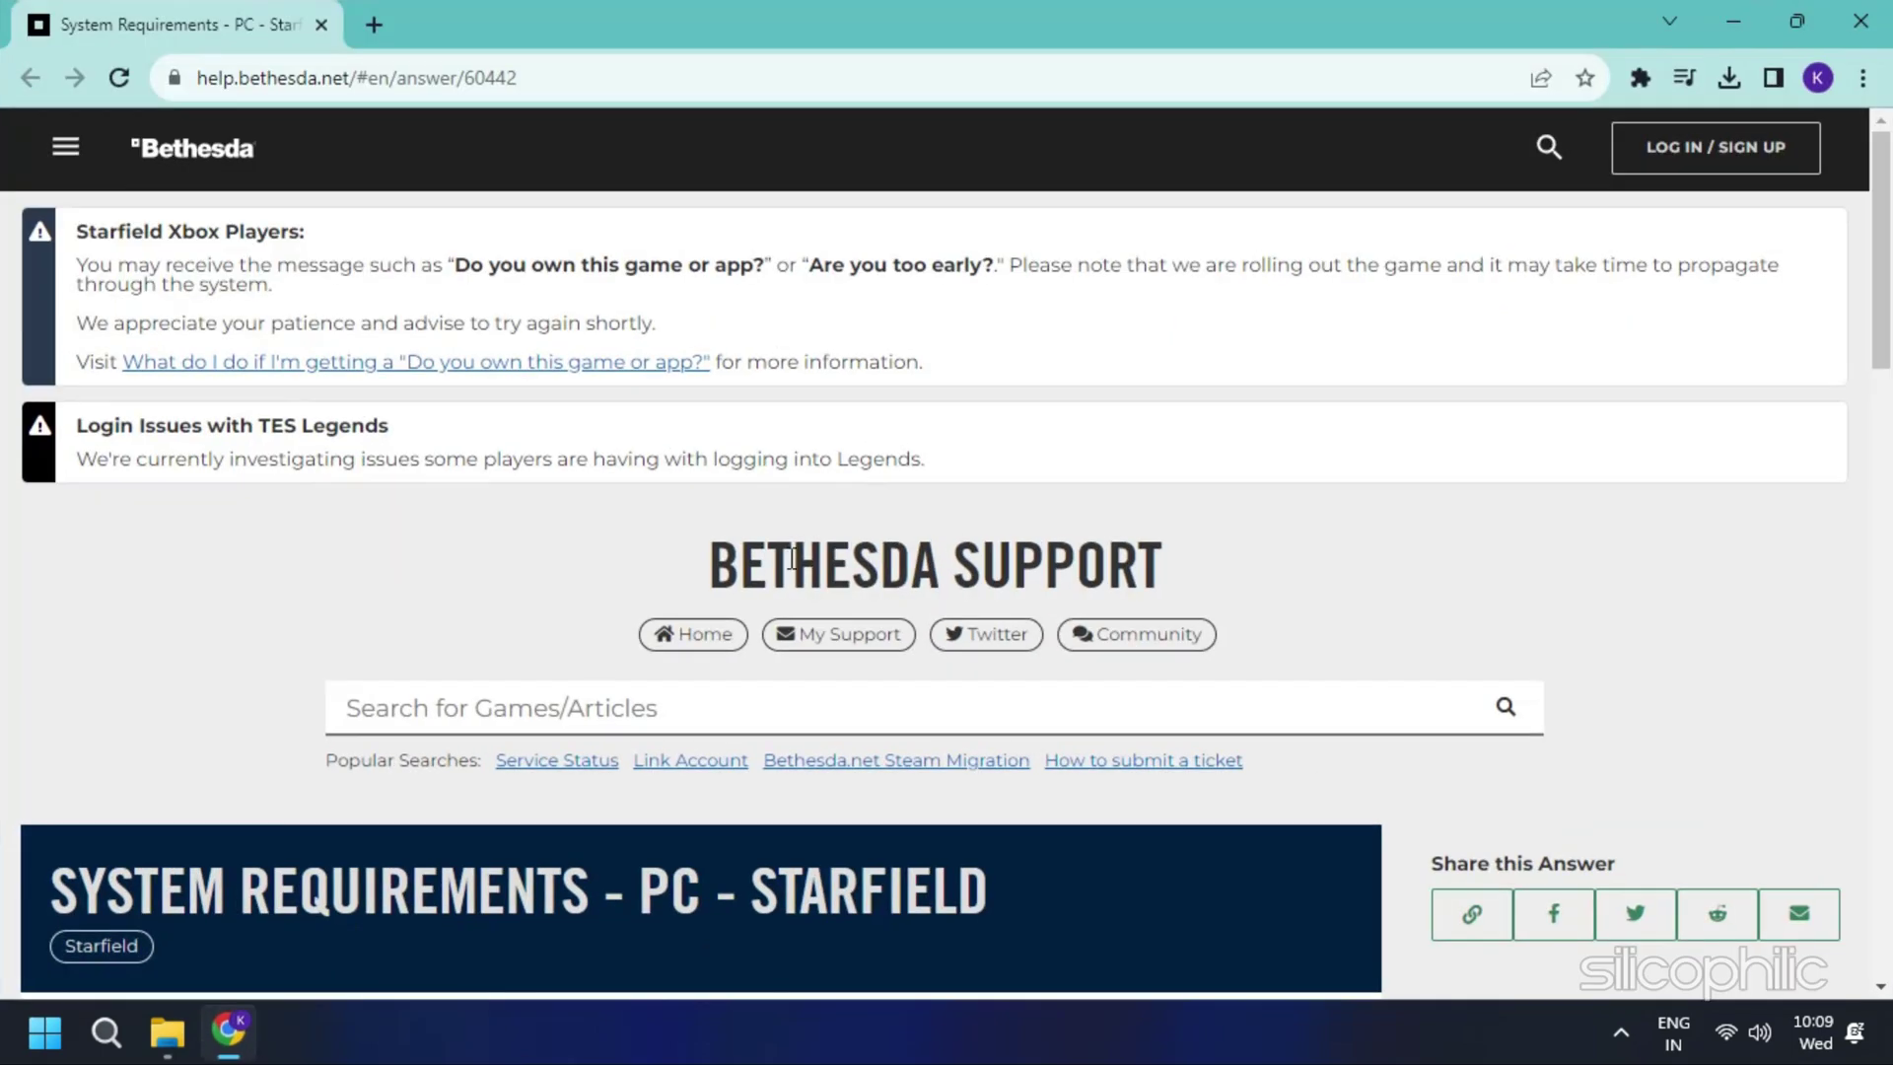
{"action": "scroll", "coordinate": [942, 548], "scroll_direction": "down", "scroll_amount": 3}
{"action": "scroll", "coordinate": [942, 555], "scroll_direction": "down", "scroll_amount": 1}
{"action": "scroll", "coordinate": [948, 570], "scroll_direction": "down", "scroll_amount": 1}
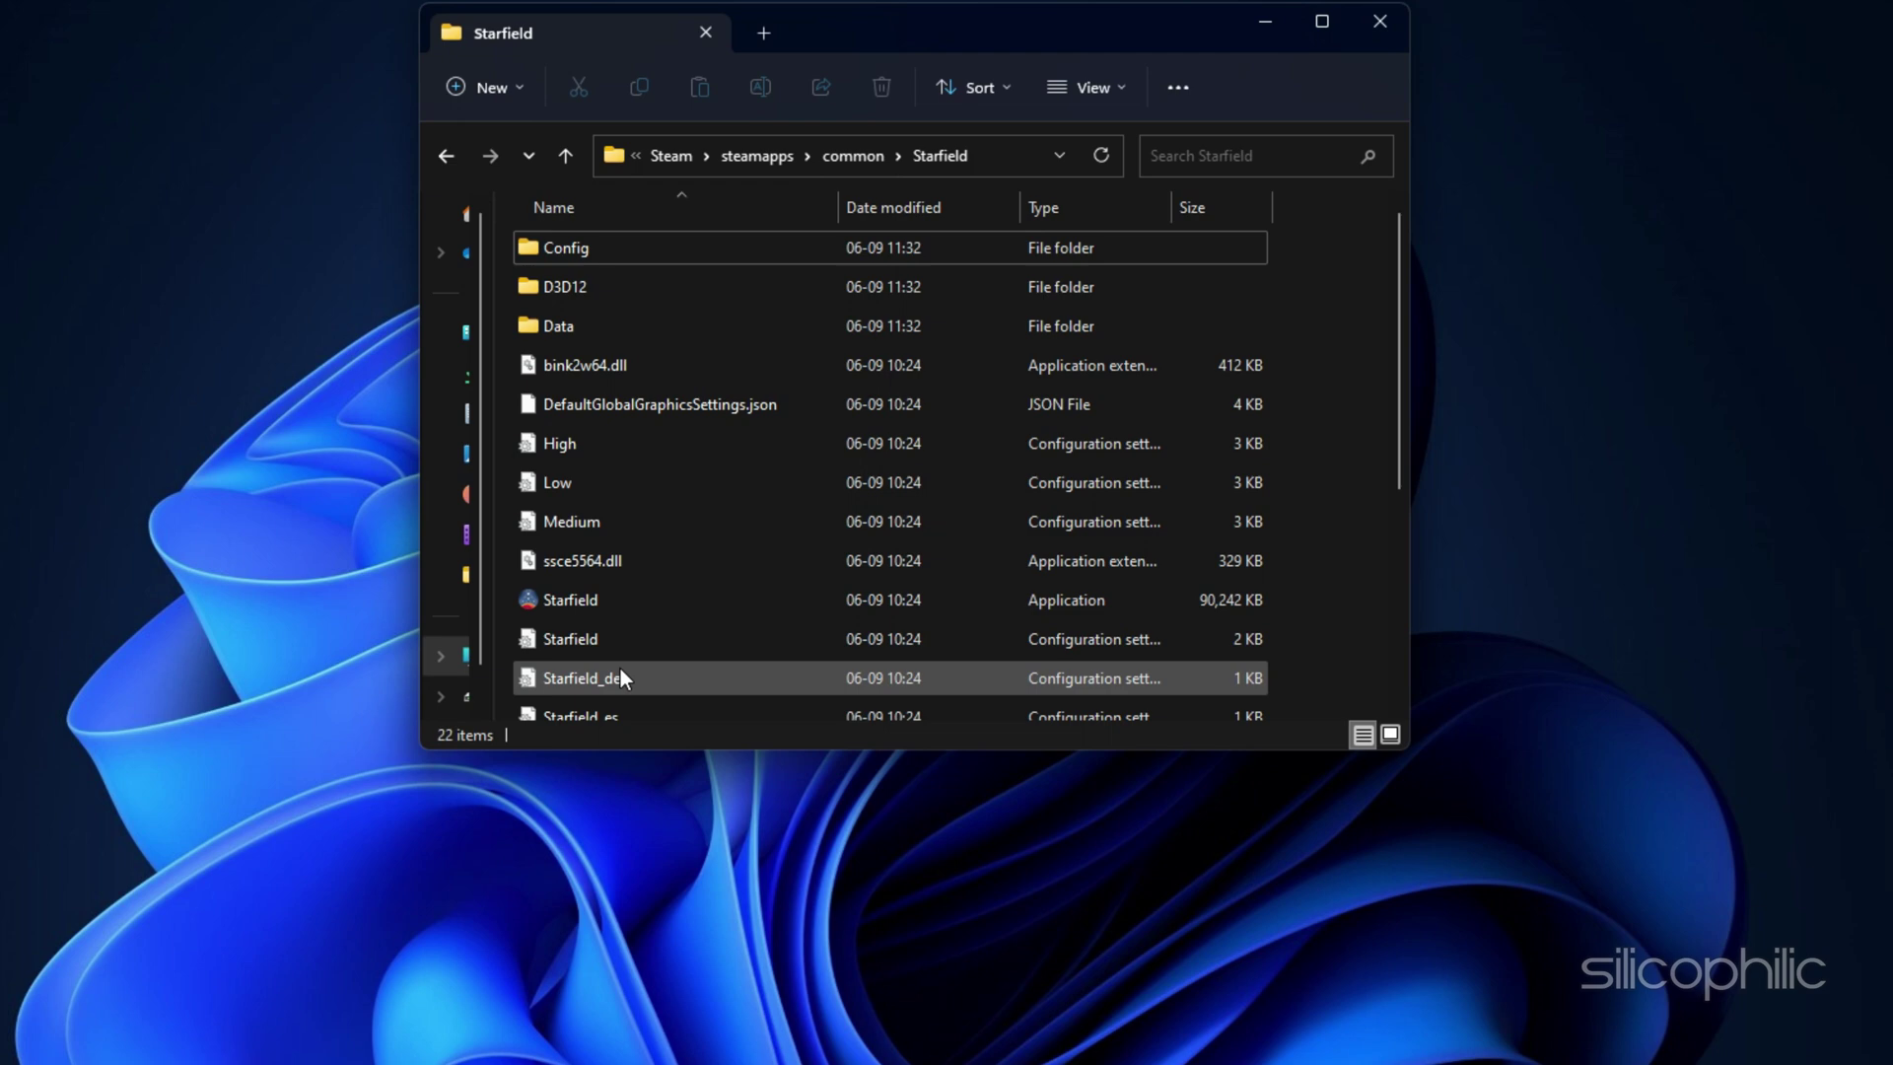
{"action": "scroll", "coordinate": [621, 669], "scroll_direction": "down", "scroll_amount": 2}
{"action": "scroll", "coordinate": [636, 652], "scroll_direction": "up", "scroll_amount": 2}
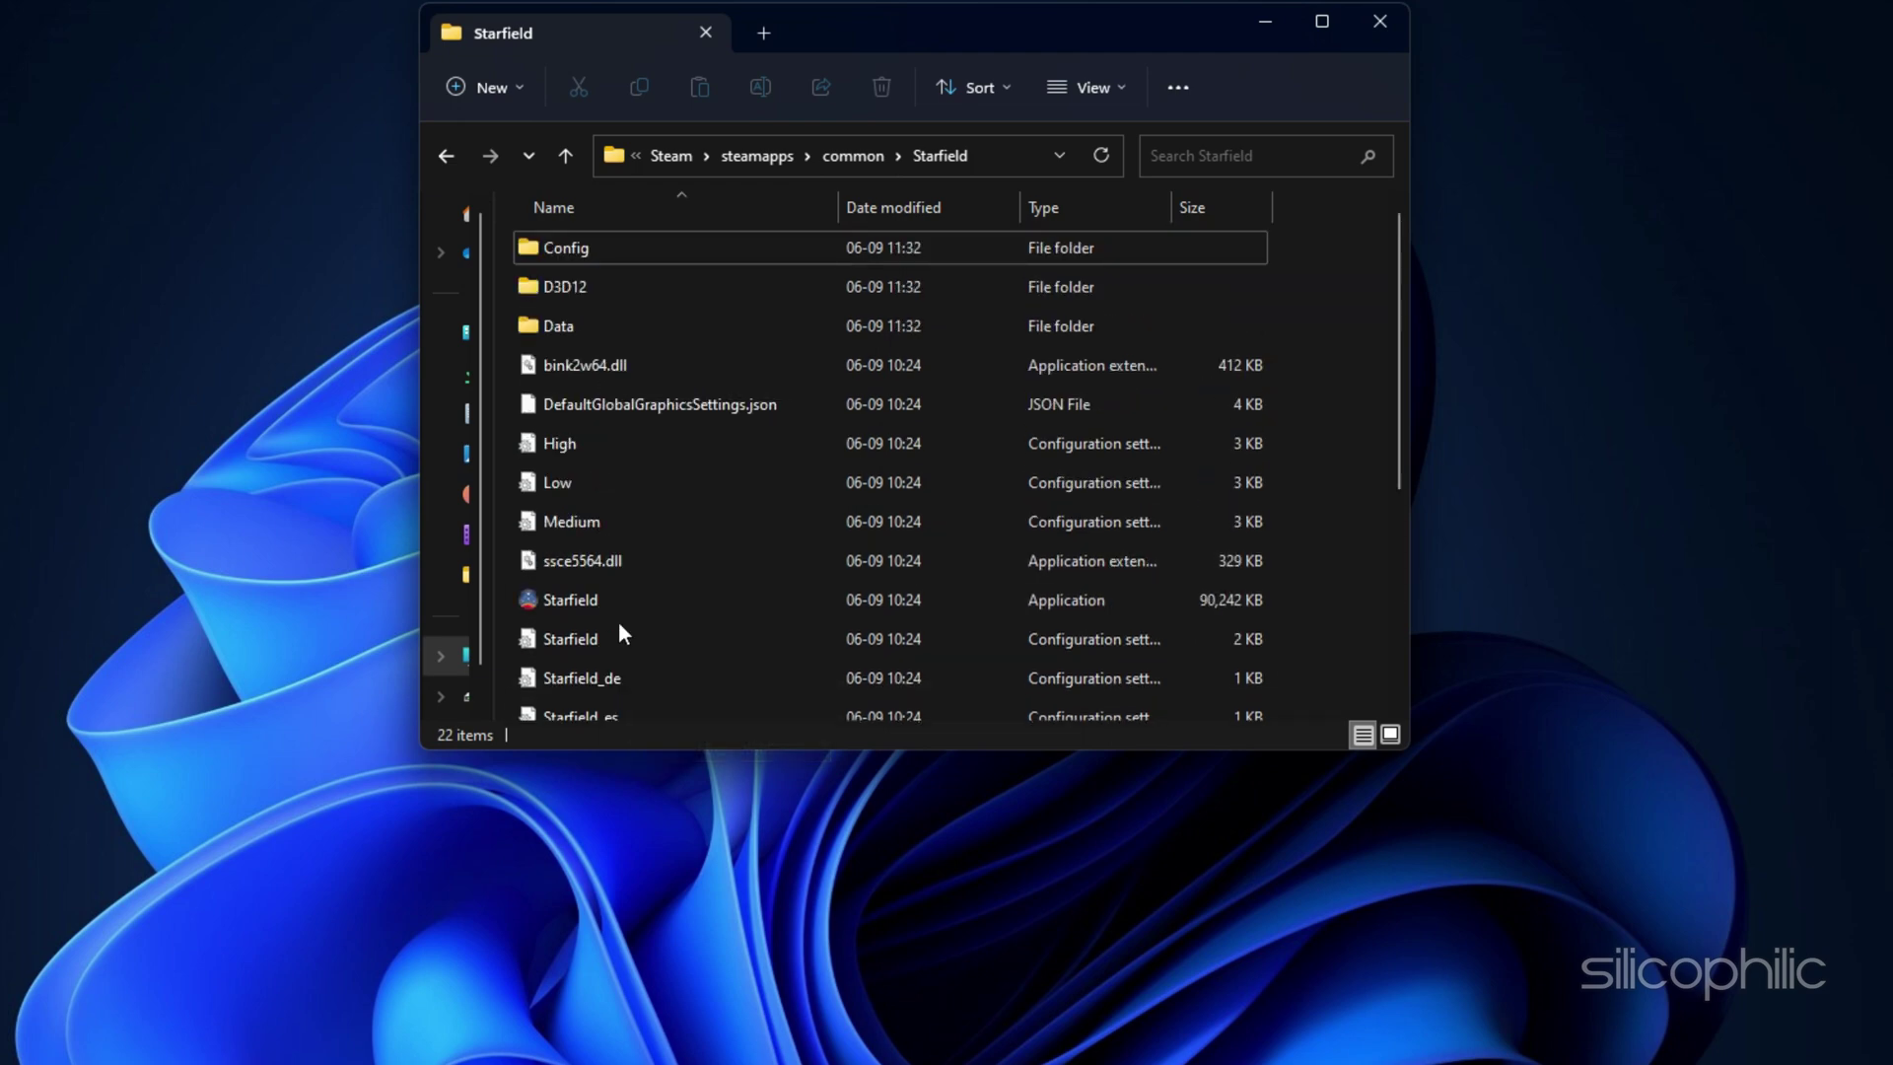
- Enable 'Run this program as an administrator' in Starfield.exe's compatibility properties and apply it
{"action": "right_click", "coordinate": [564, 599]}
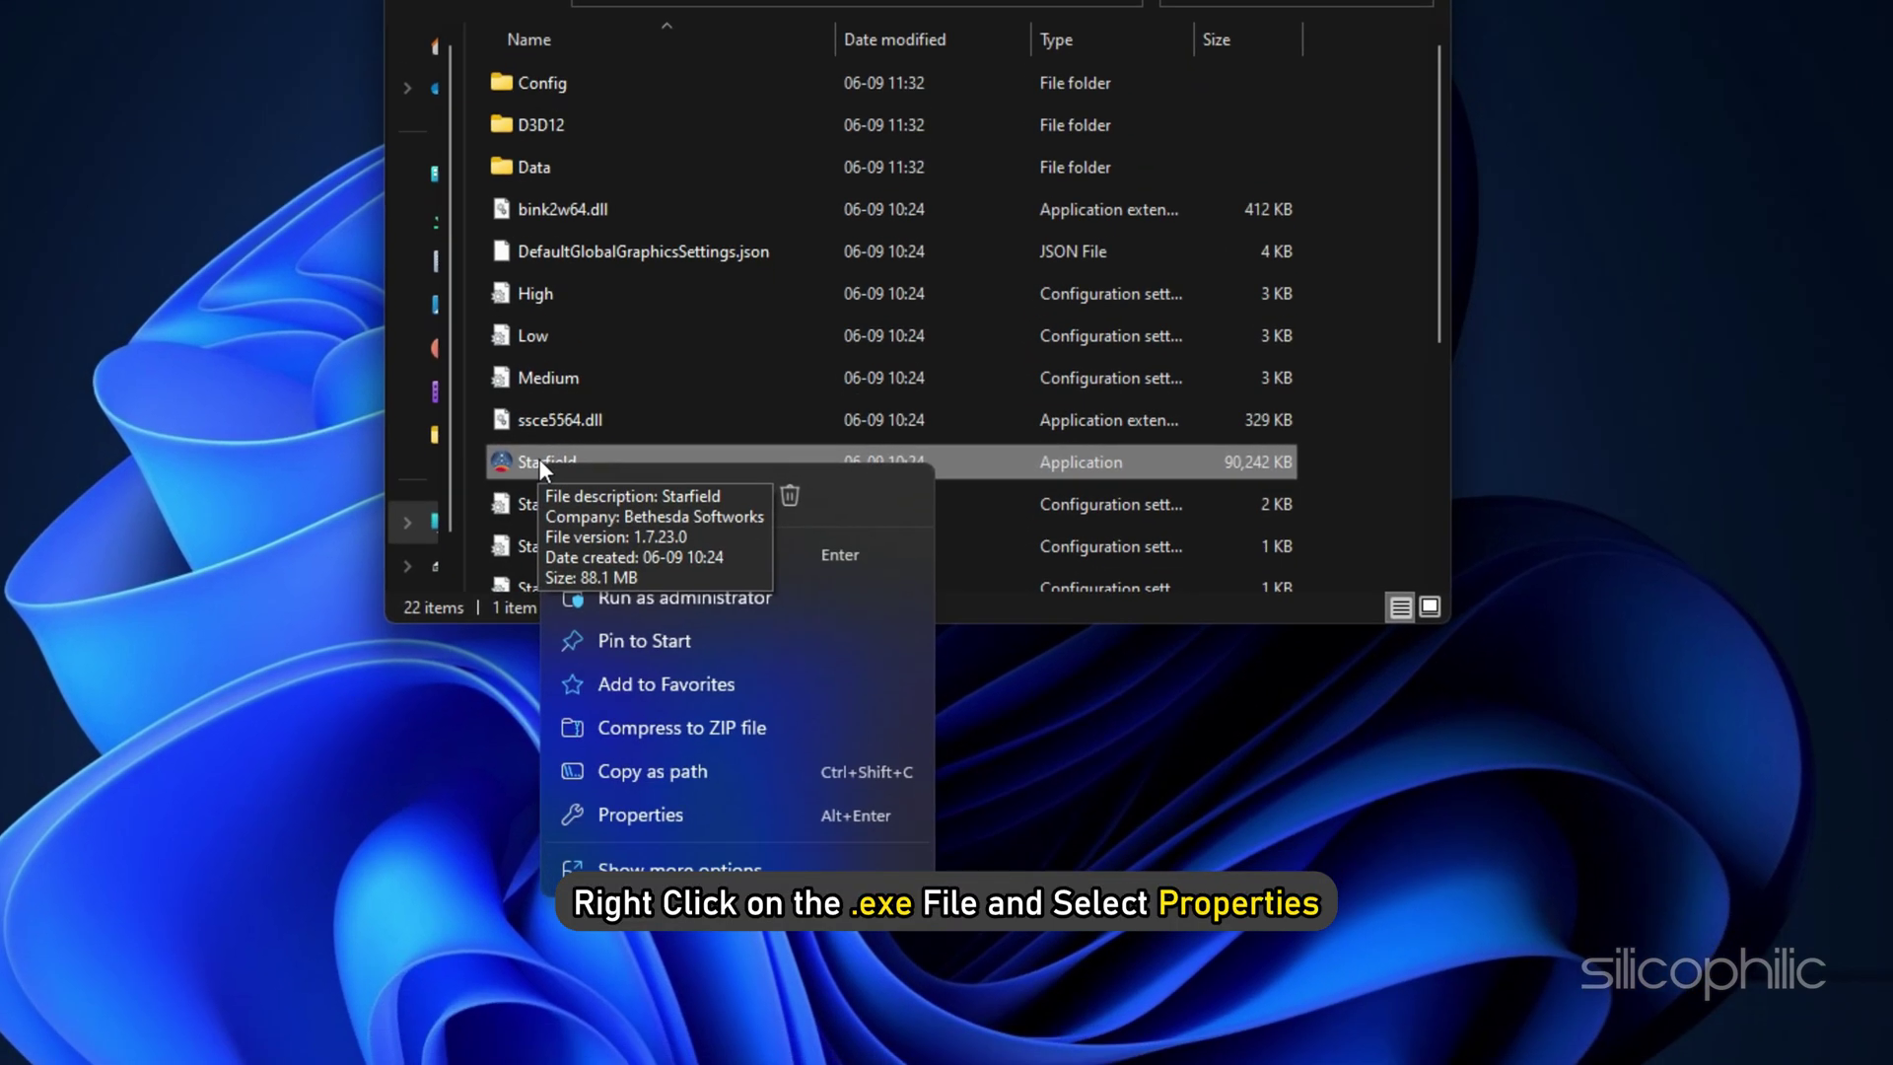
{"action": "left_click", "coordinate": [628, 784]}
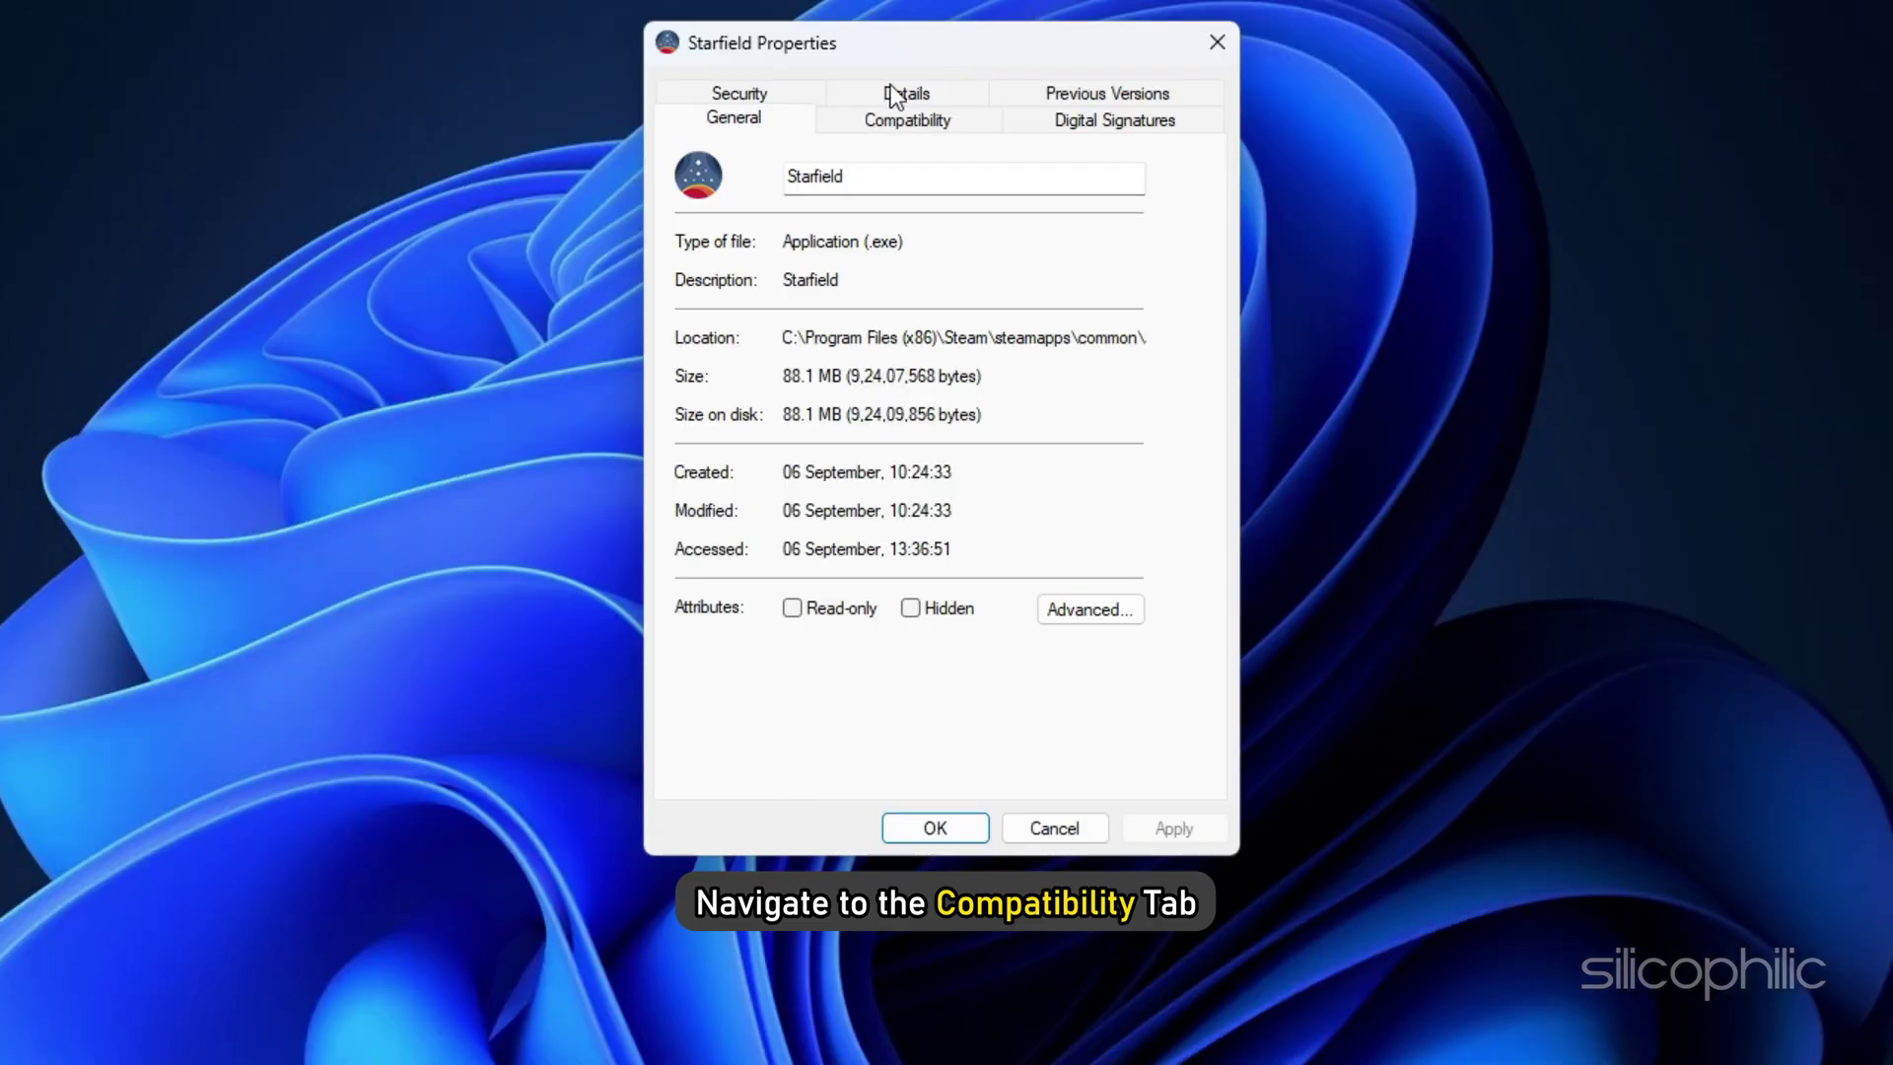
{"action": "left_click", "coordinate": [969, 126]}
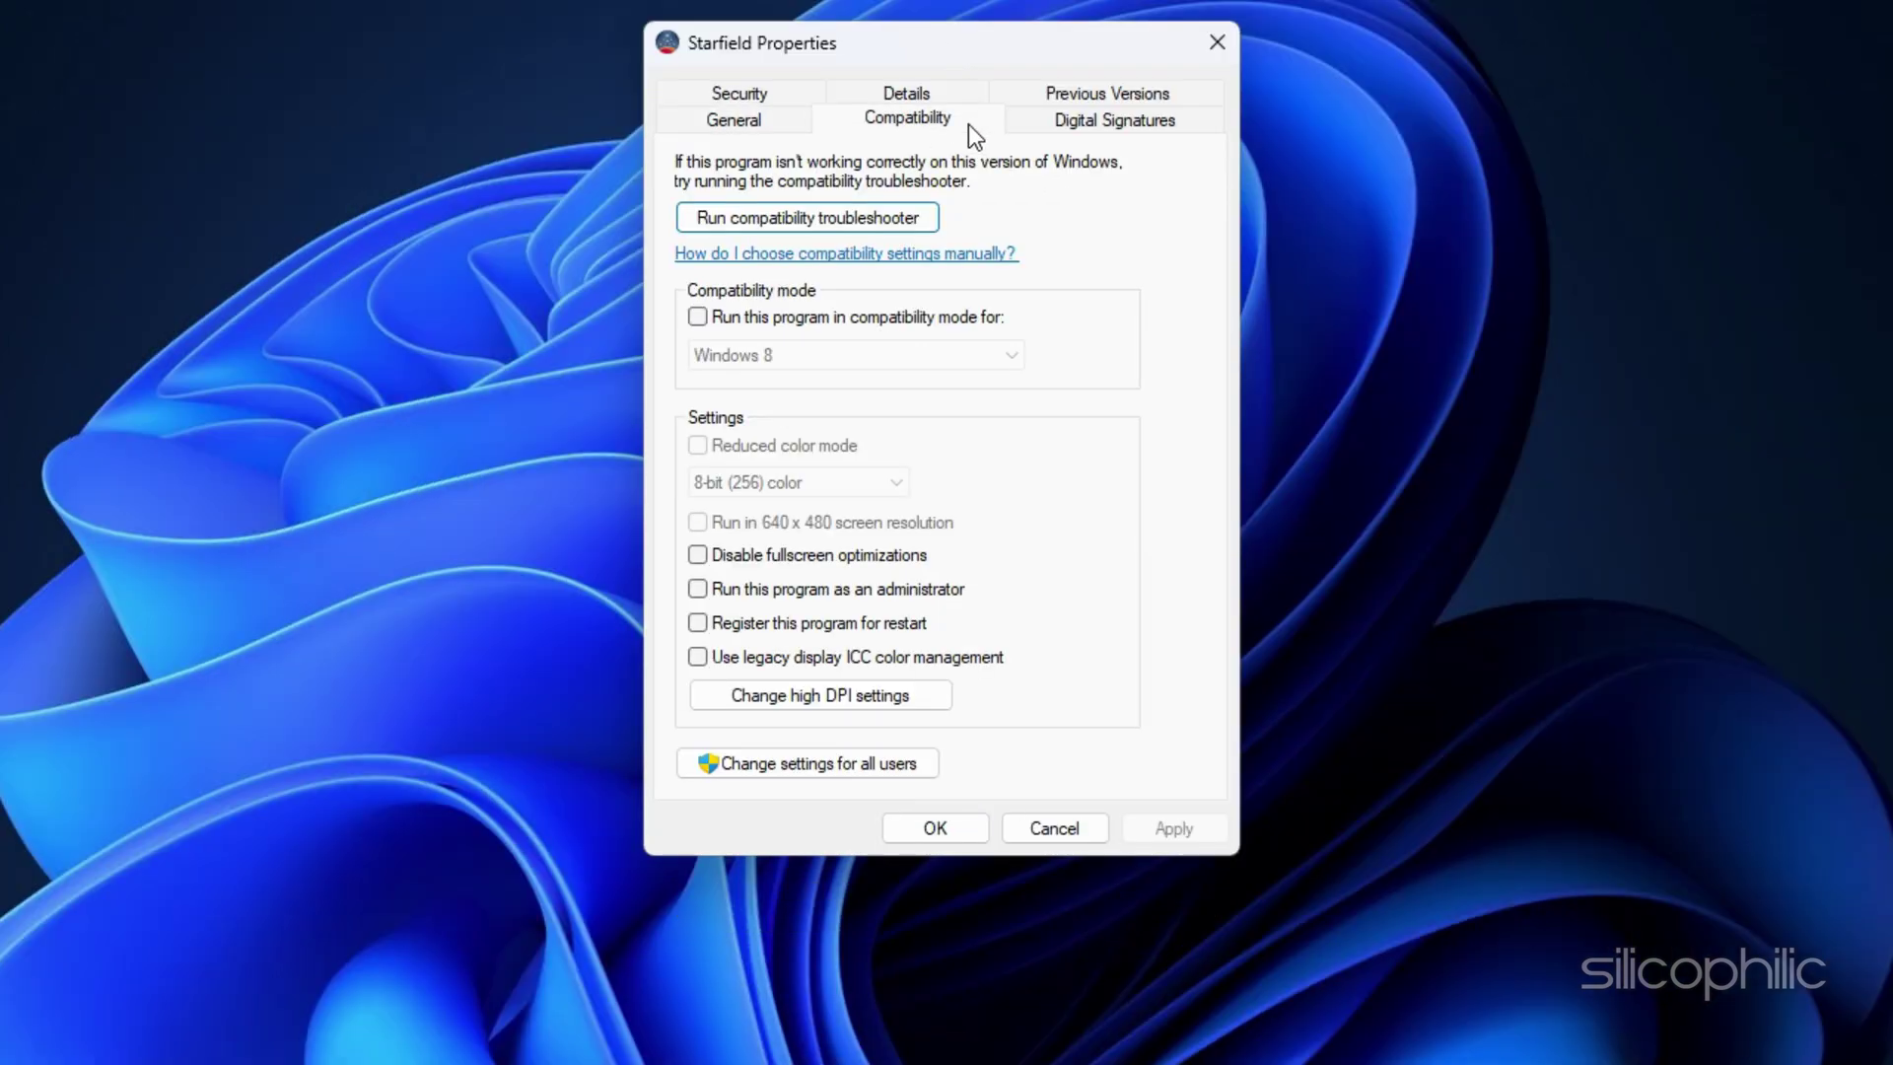
{"action": "left_click", "coordinate": [697, 588]}
{"action": "left_click", "coordinate": [1176, 828]}
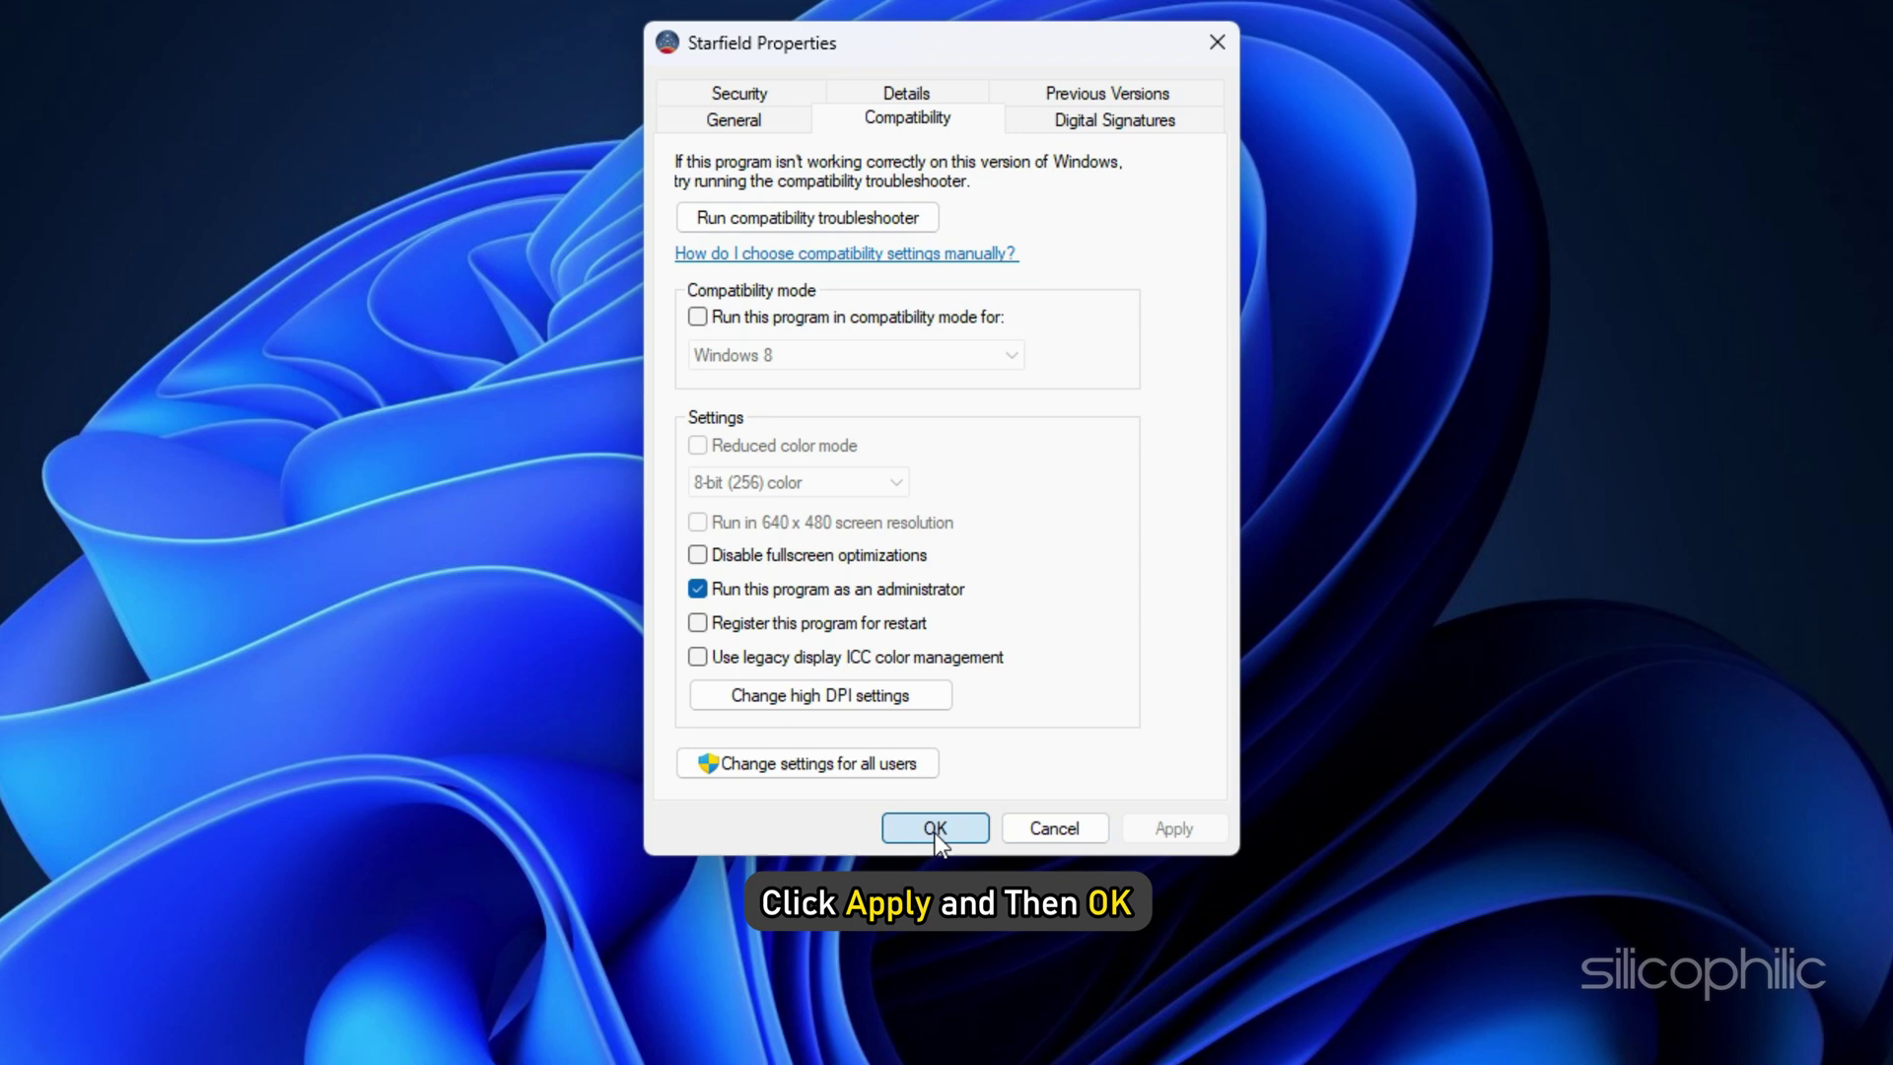
{"action": "left_click", "coordinate": [933, 828]}
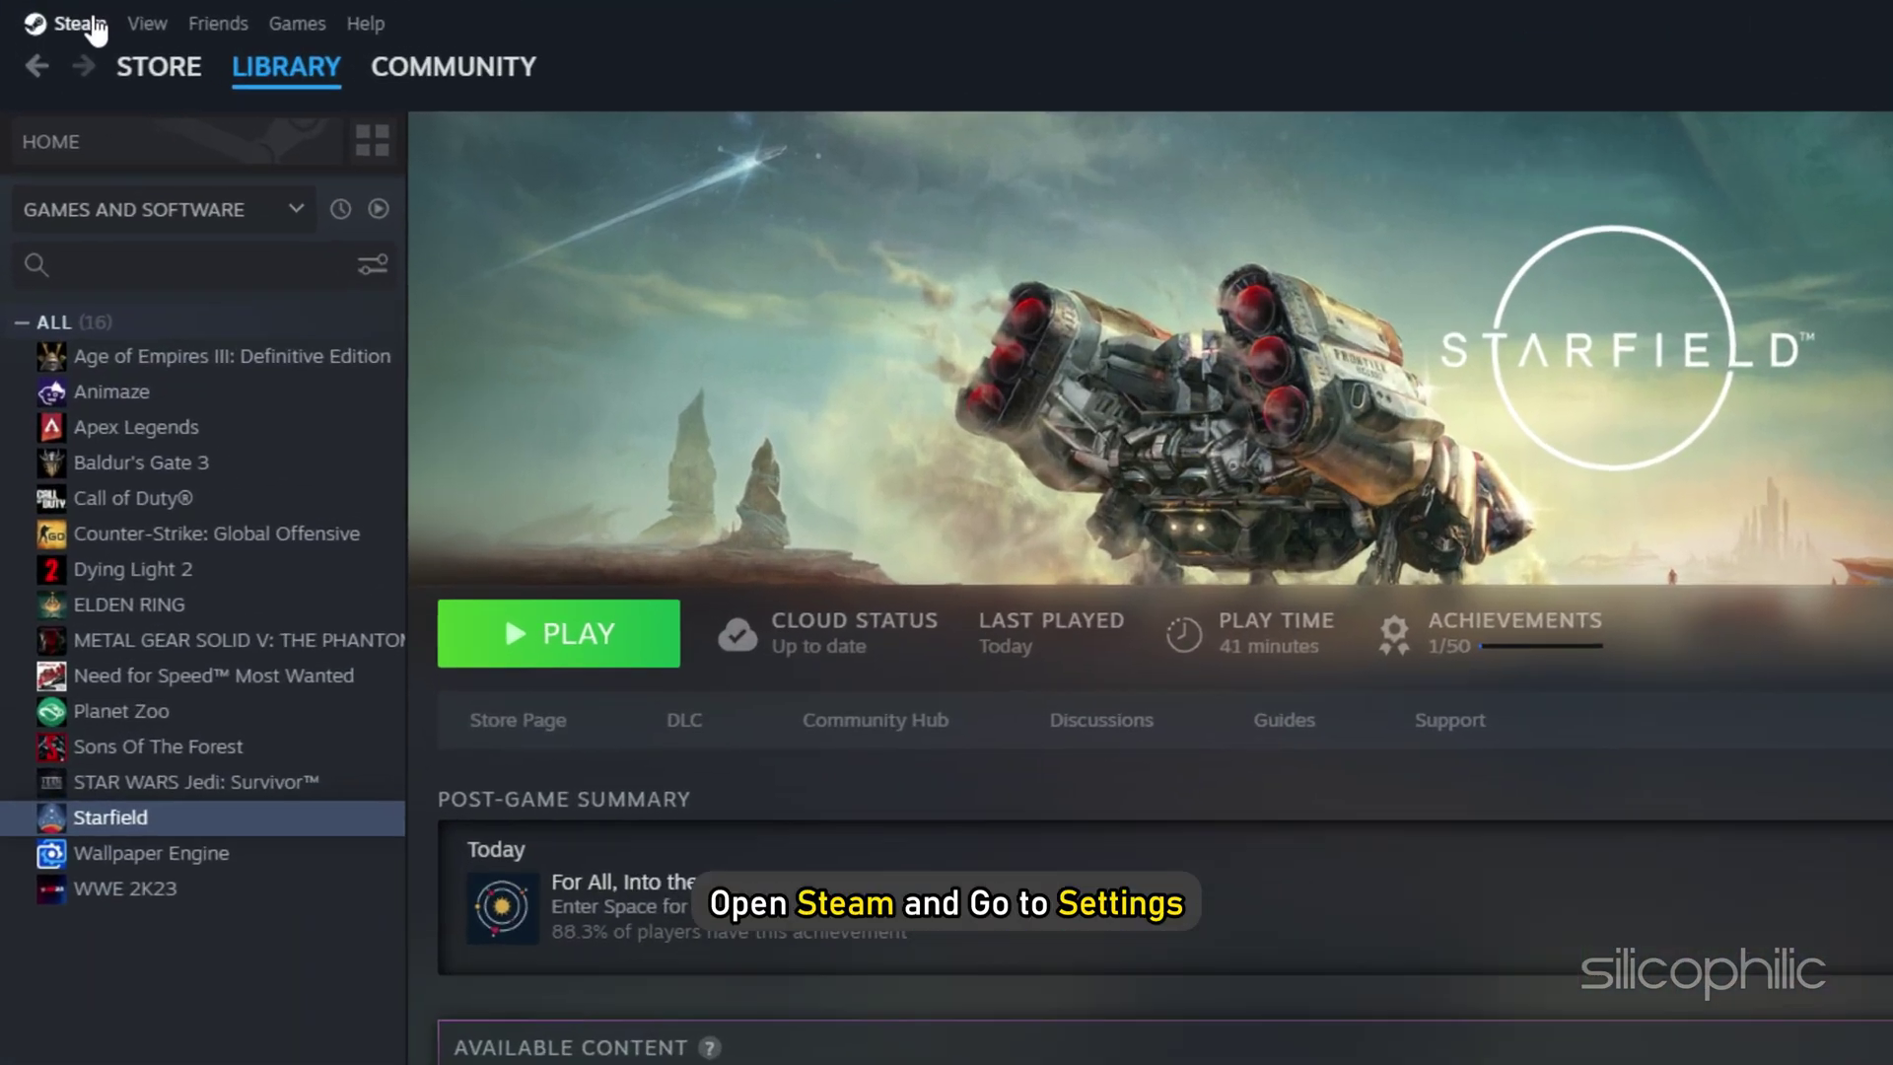
- Switch off 'Enable the Steam Overlay while in-game' in Steam's In Game settings
{"action": "left_click", "coordinate": [89, 25]}
{"action": "left_click", "coordinate": [92, 320]}
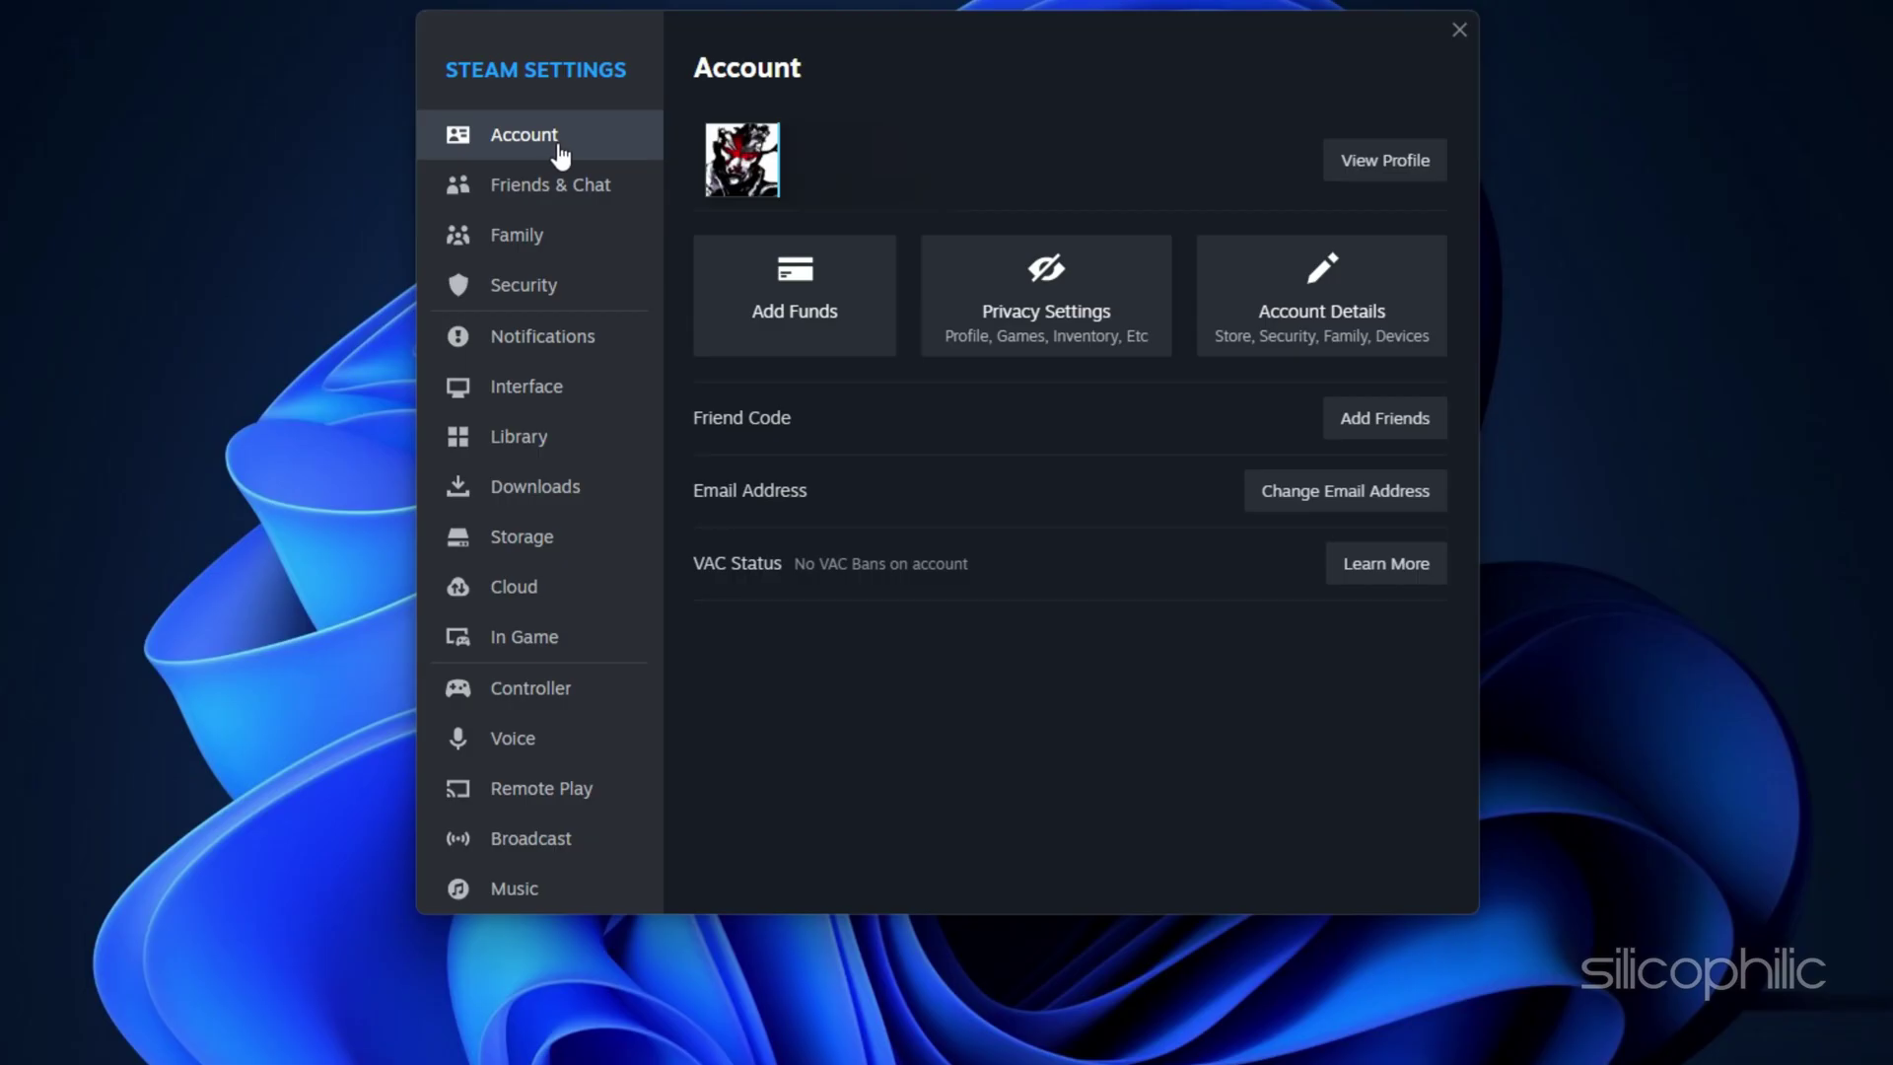
{"action": "left_click", "coordinate": [580, 658]}
{"action": "left_click", "coordinate": [1414, 184]}
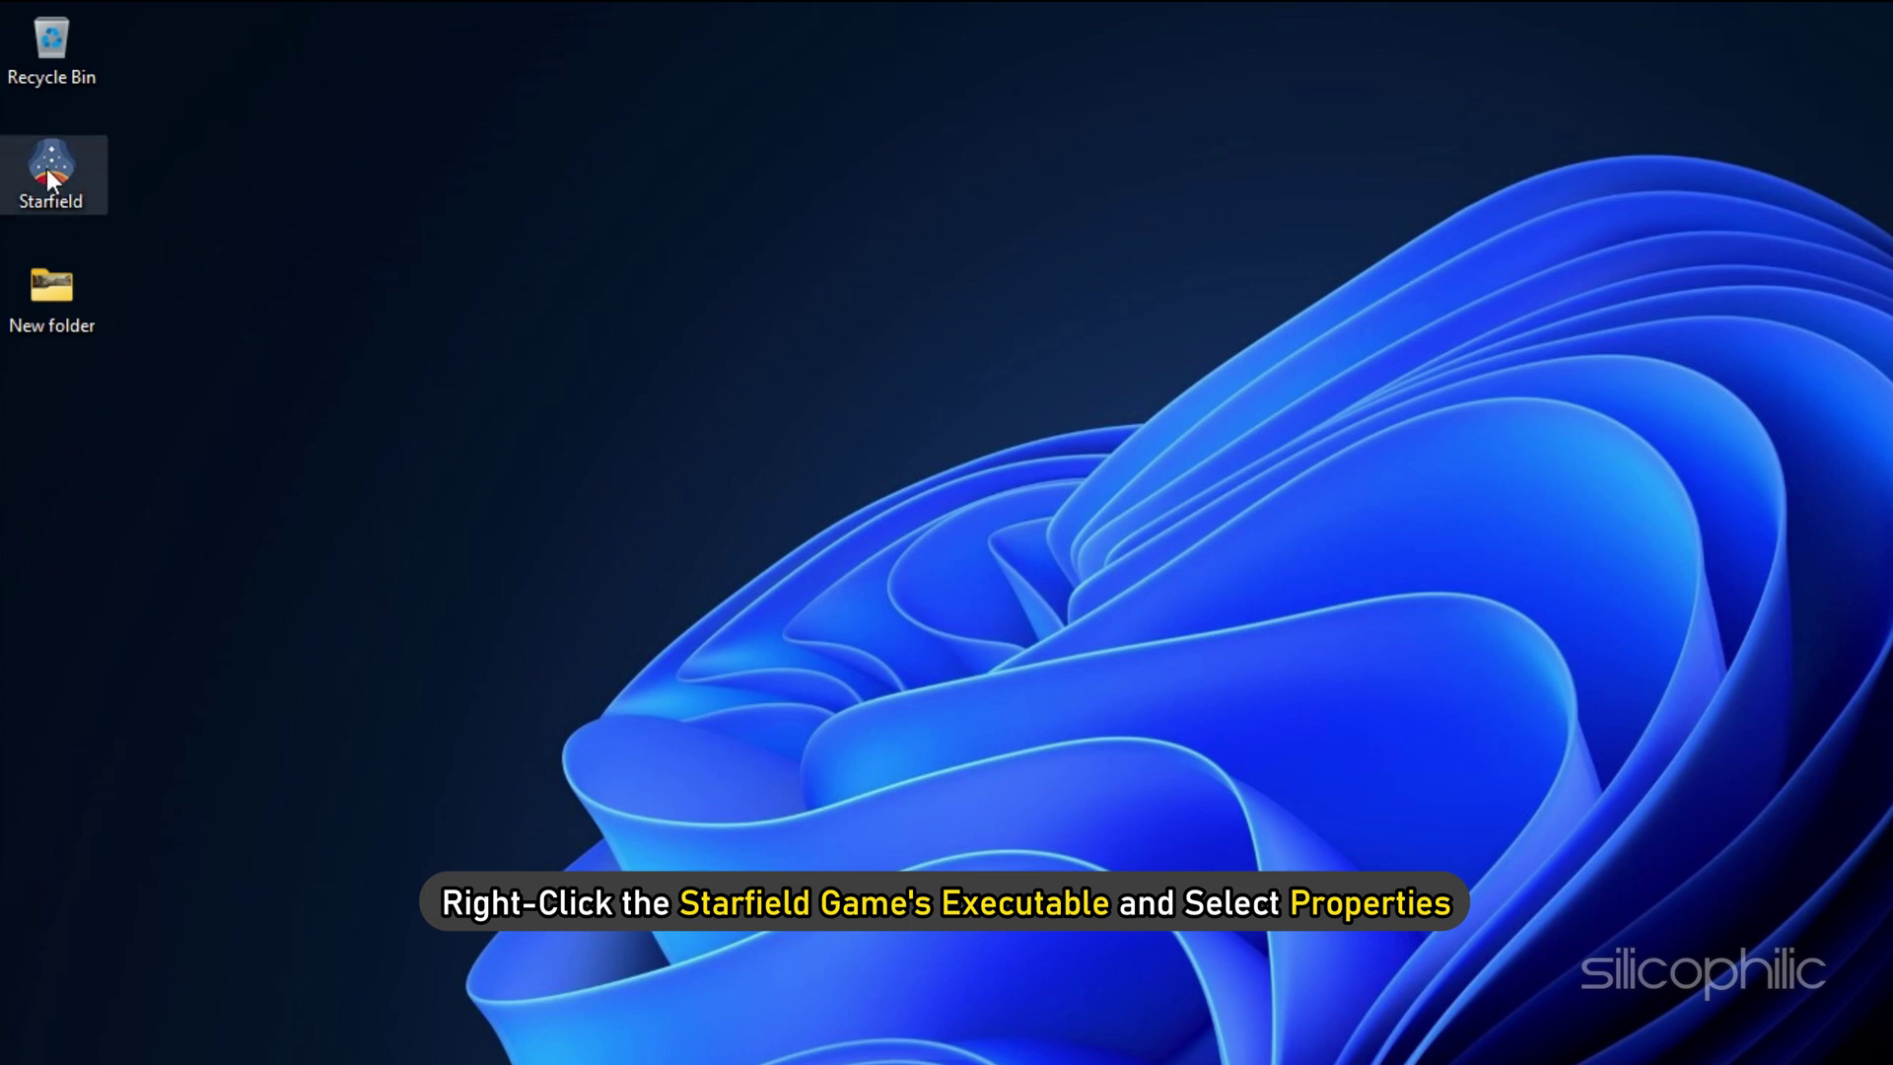
- Show the Compatibility tab of the Starfield desktop shortcut's properties
{"action": "right_click", "coordinate": [46, 170]}
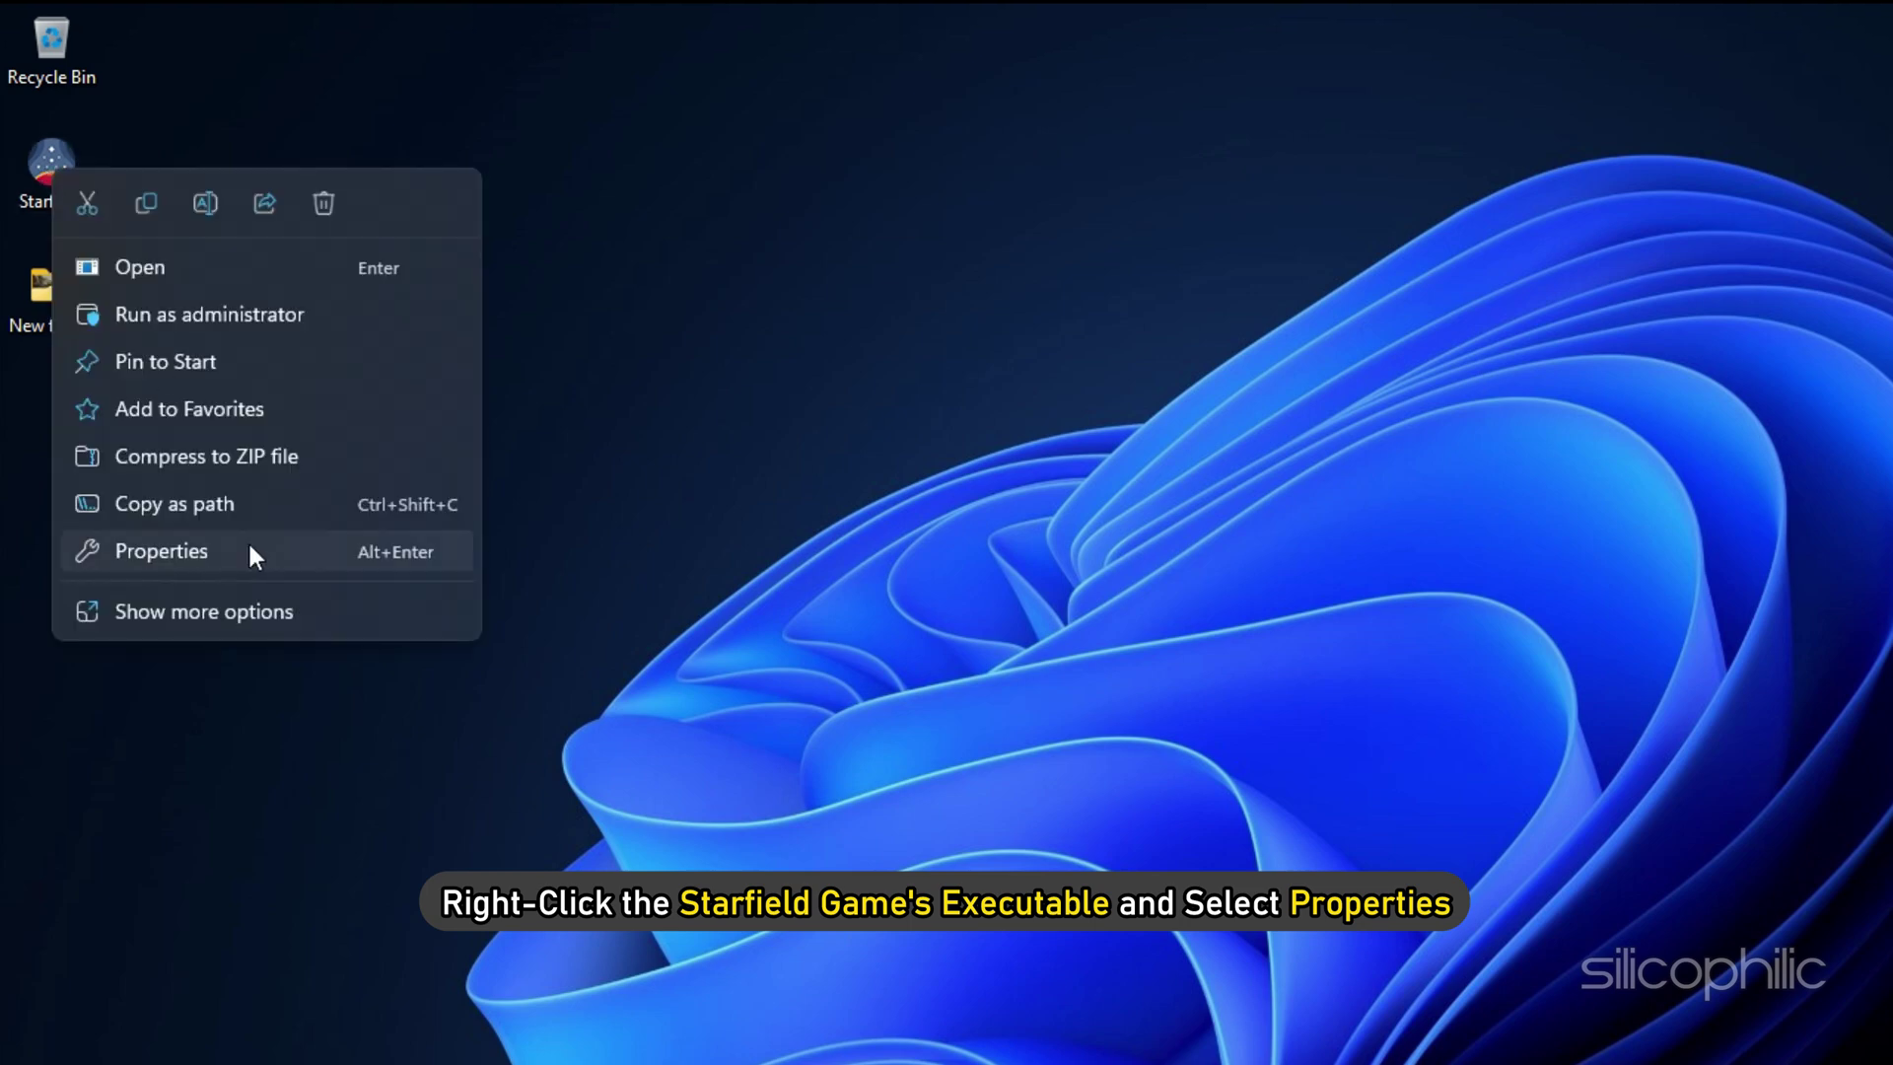
{"action": "left_click", "coordinate": [249, 549]}
{"action": "left_click", "coordinate": [967, 133]}
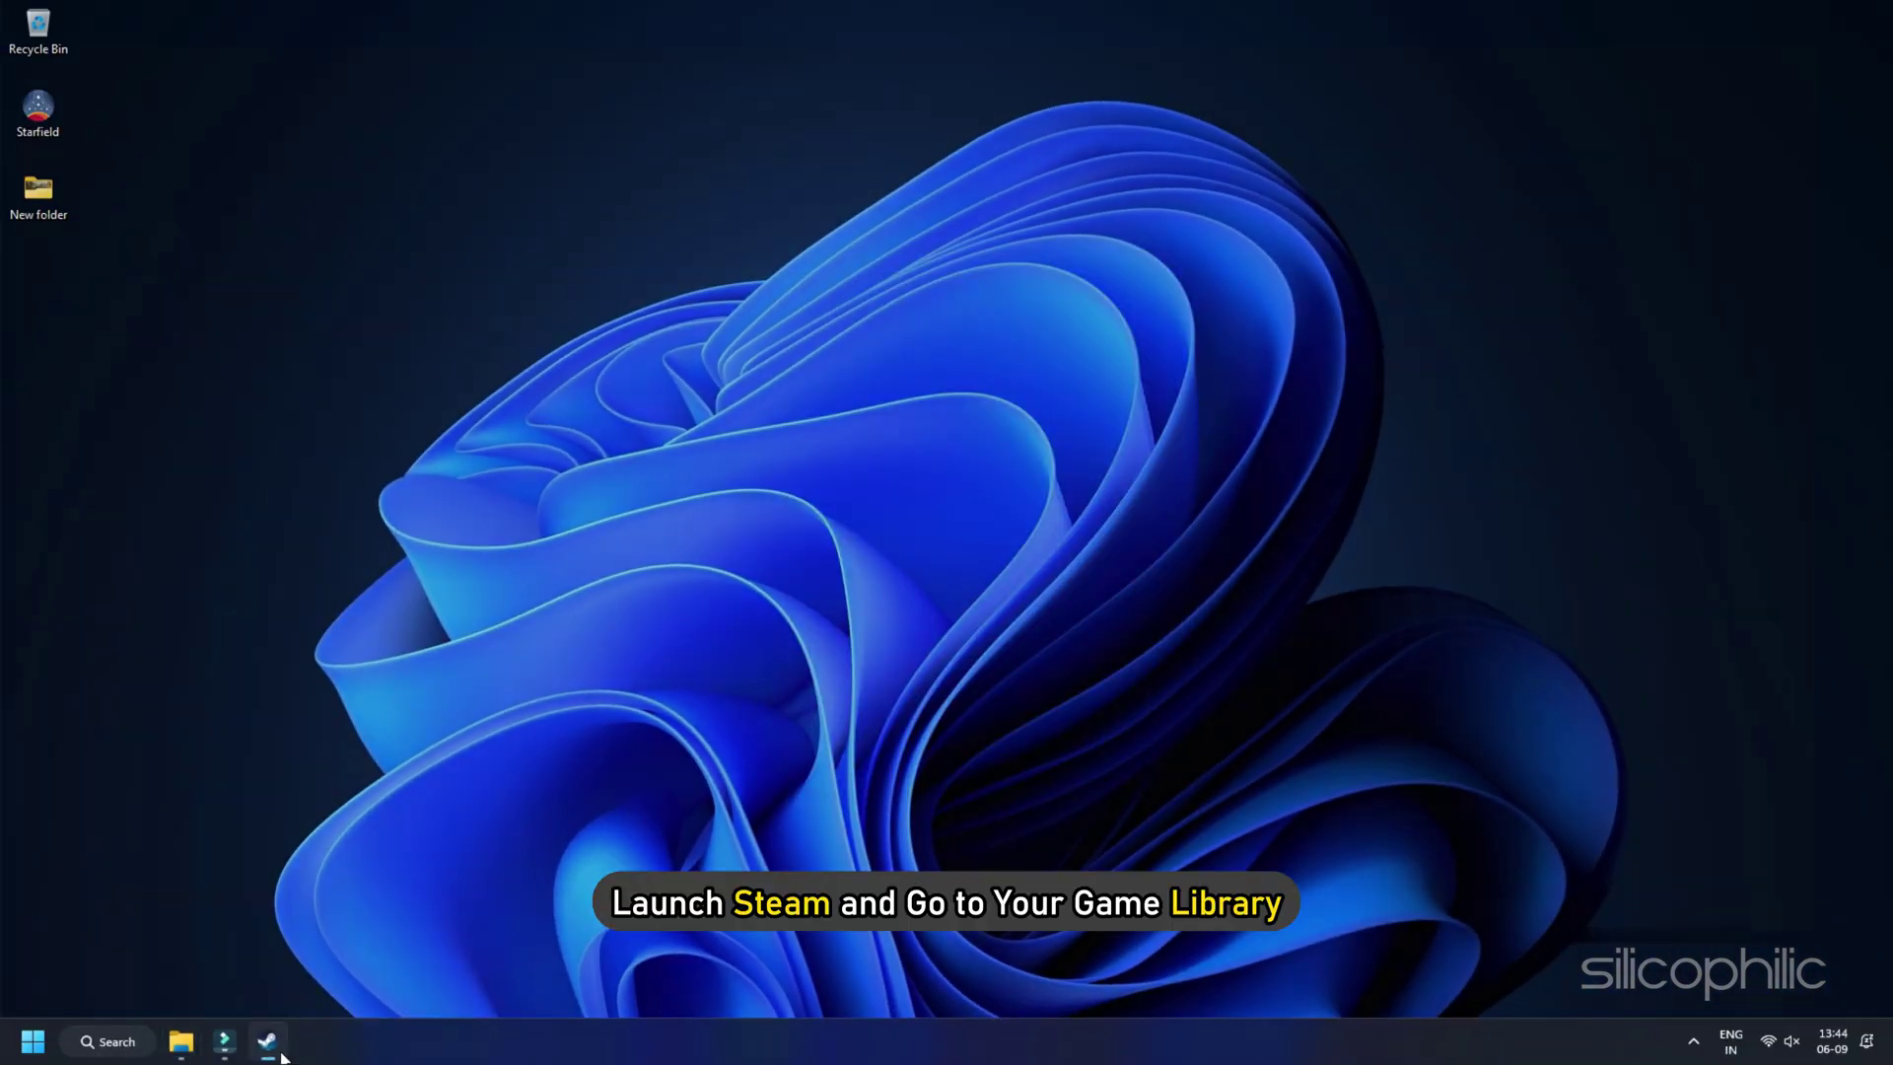
- Set Starfield's Steam launch options to '-windowed -noborder'
{"action": "left_click", "coordinate": [280, 1052]}
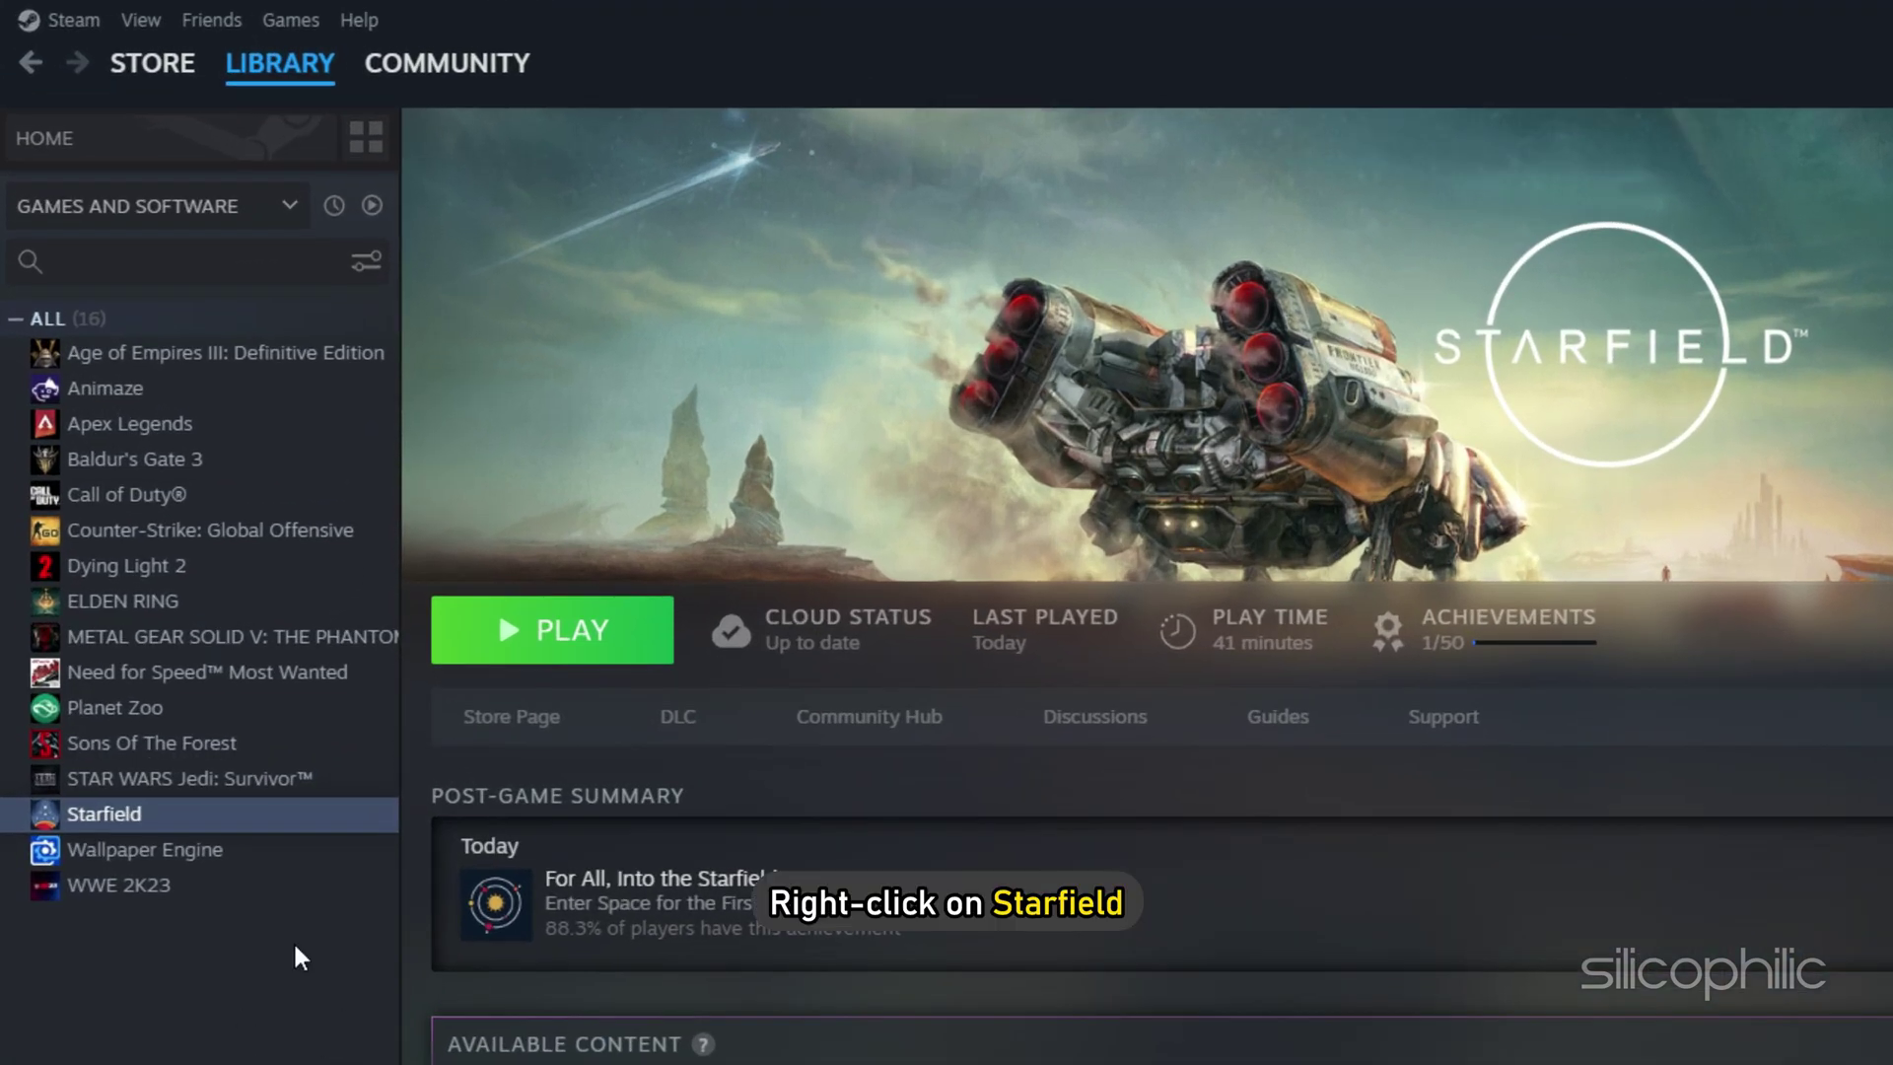
{"action": "right_click", "coordinate": [106, 821]}
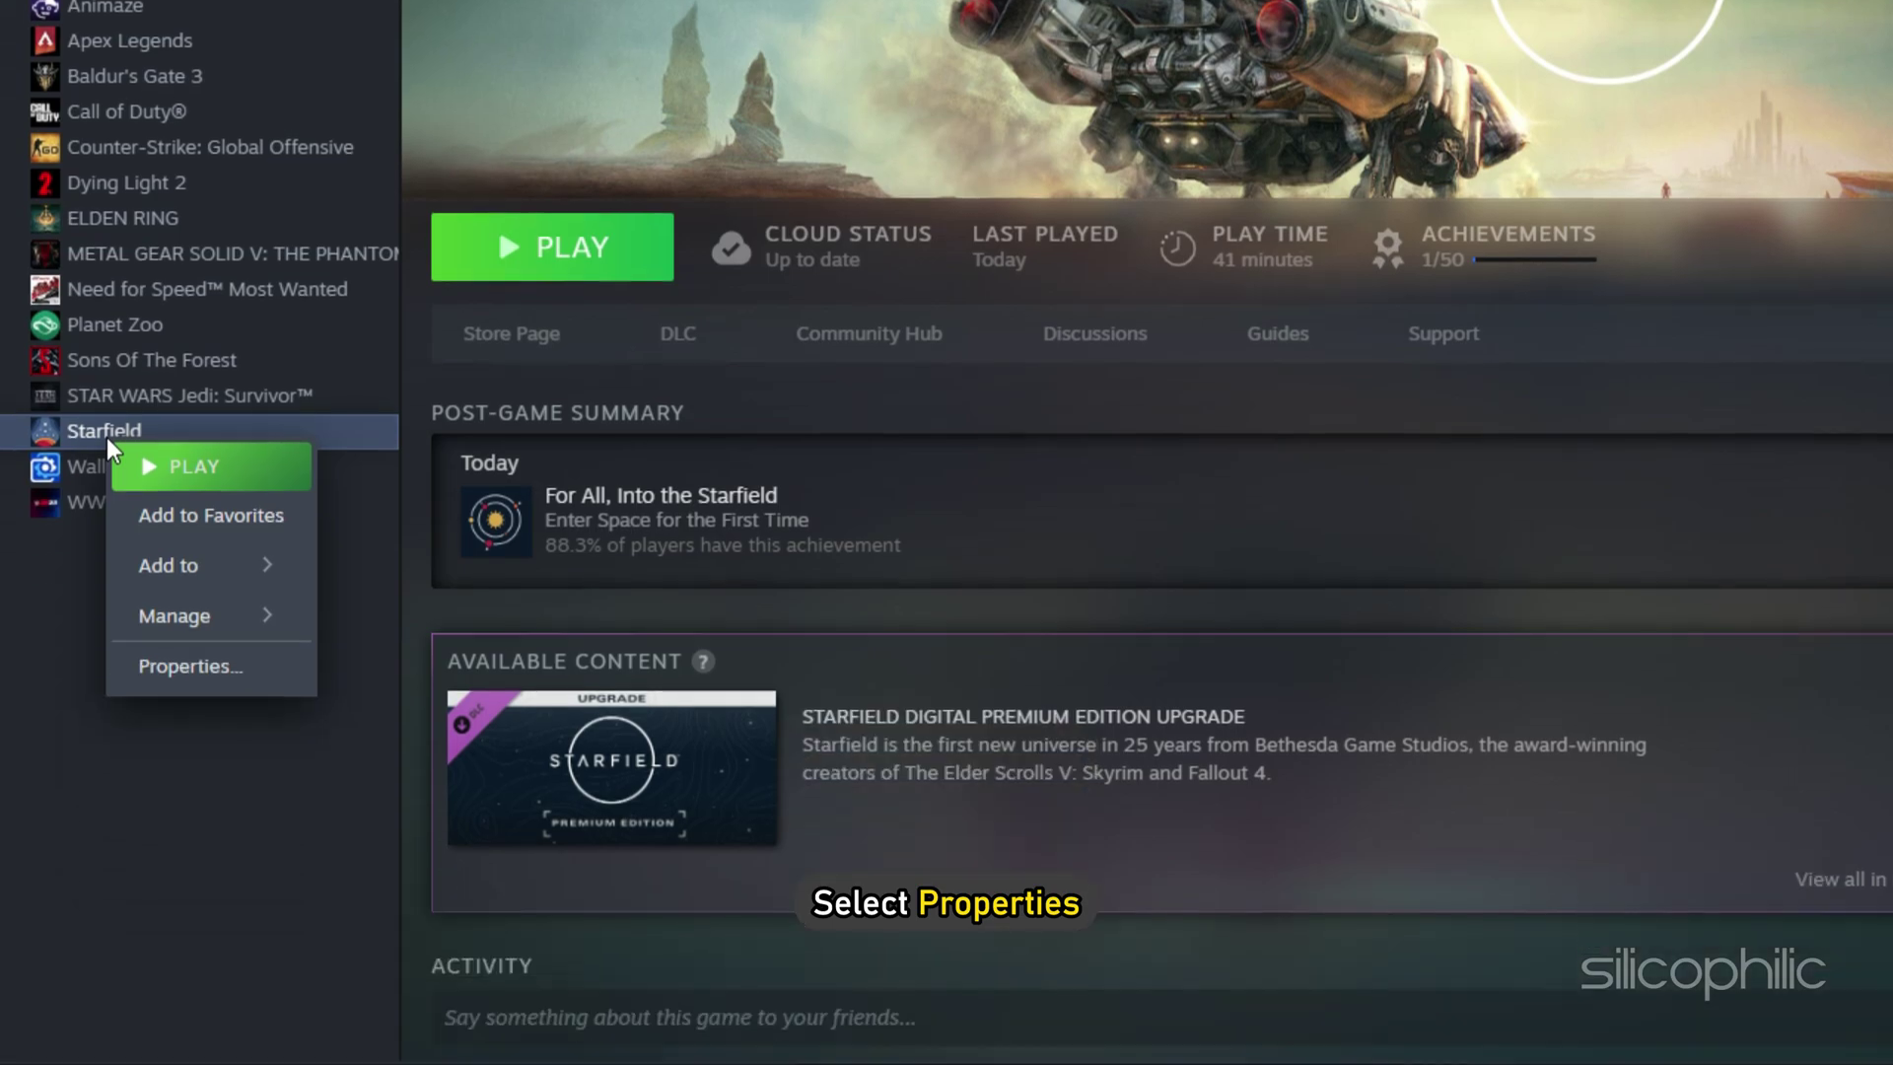
{"action": "left_click", "coordinate": [222, 1049]}
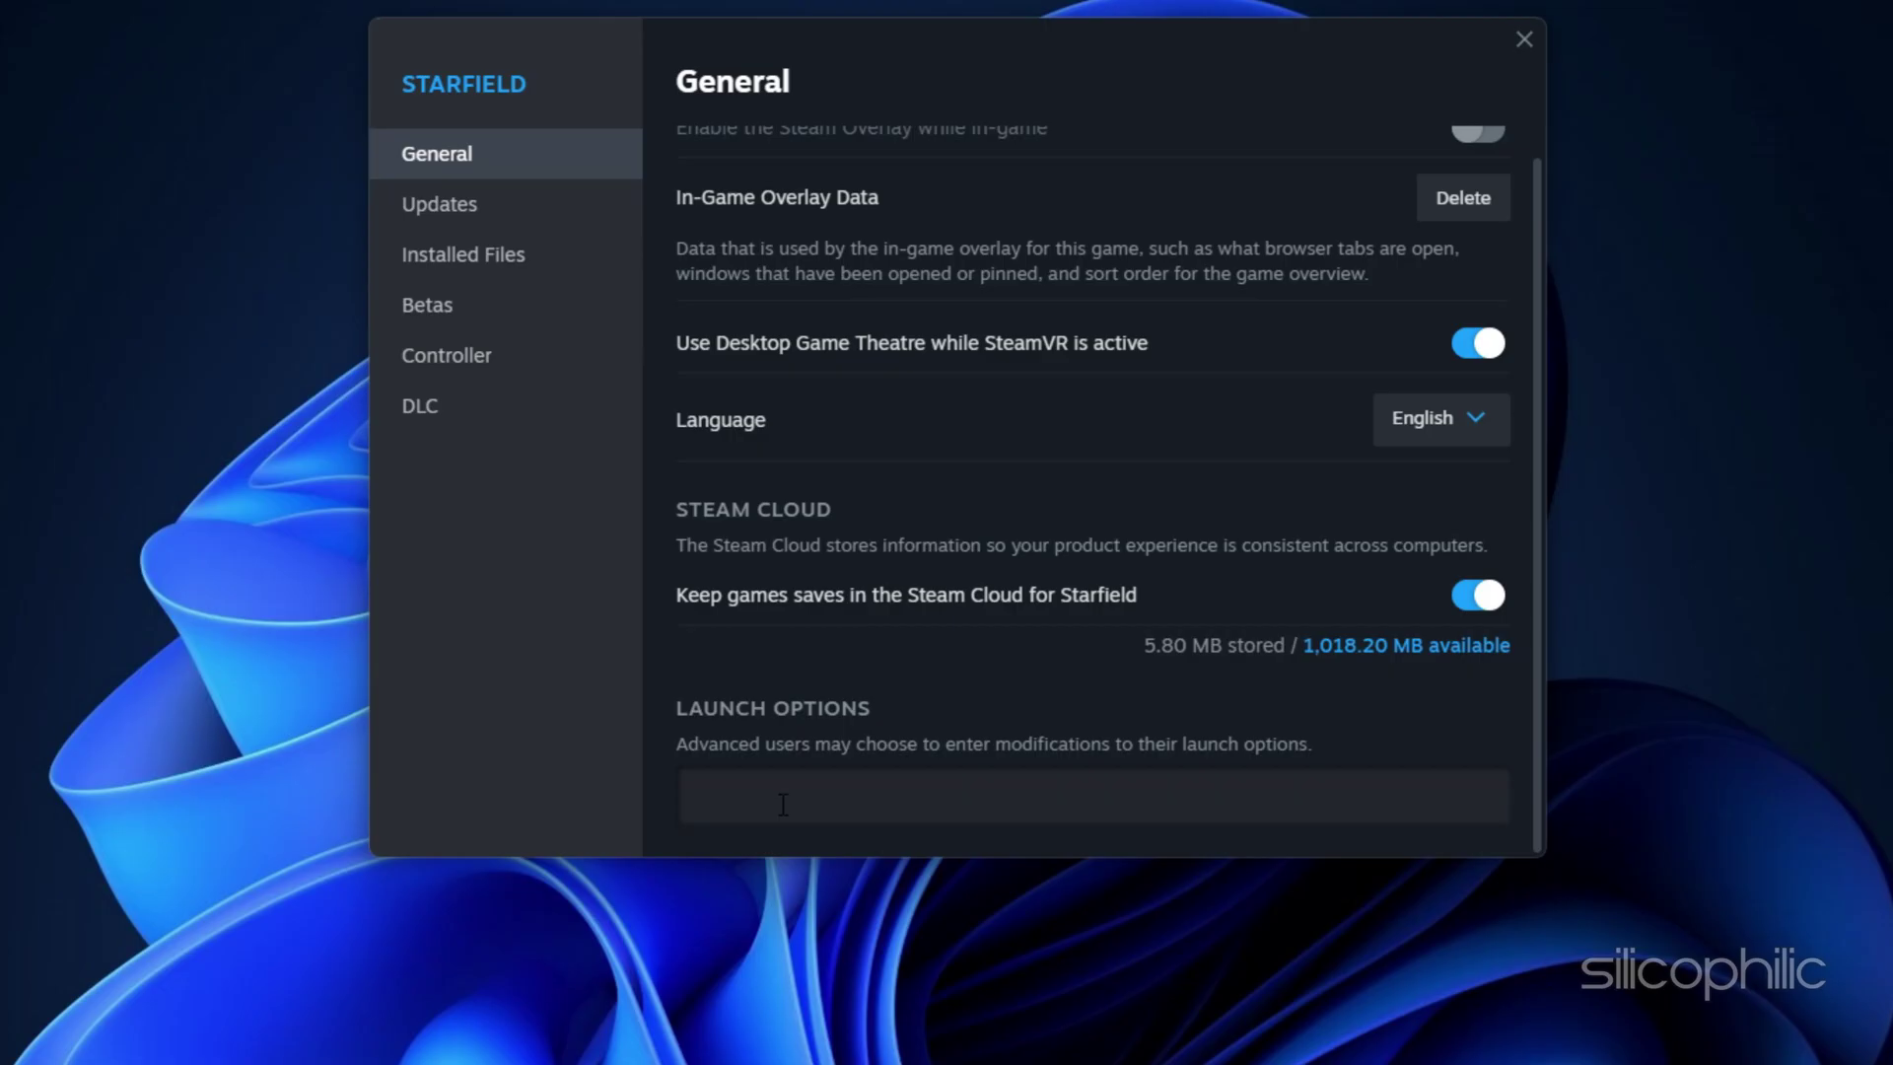
{"action": "left_click", "coordinate": [782, 803]}
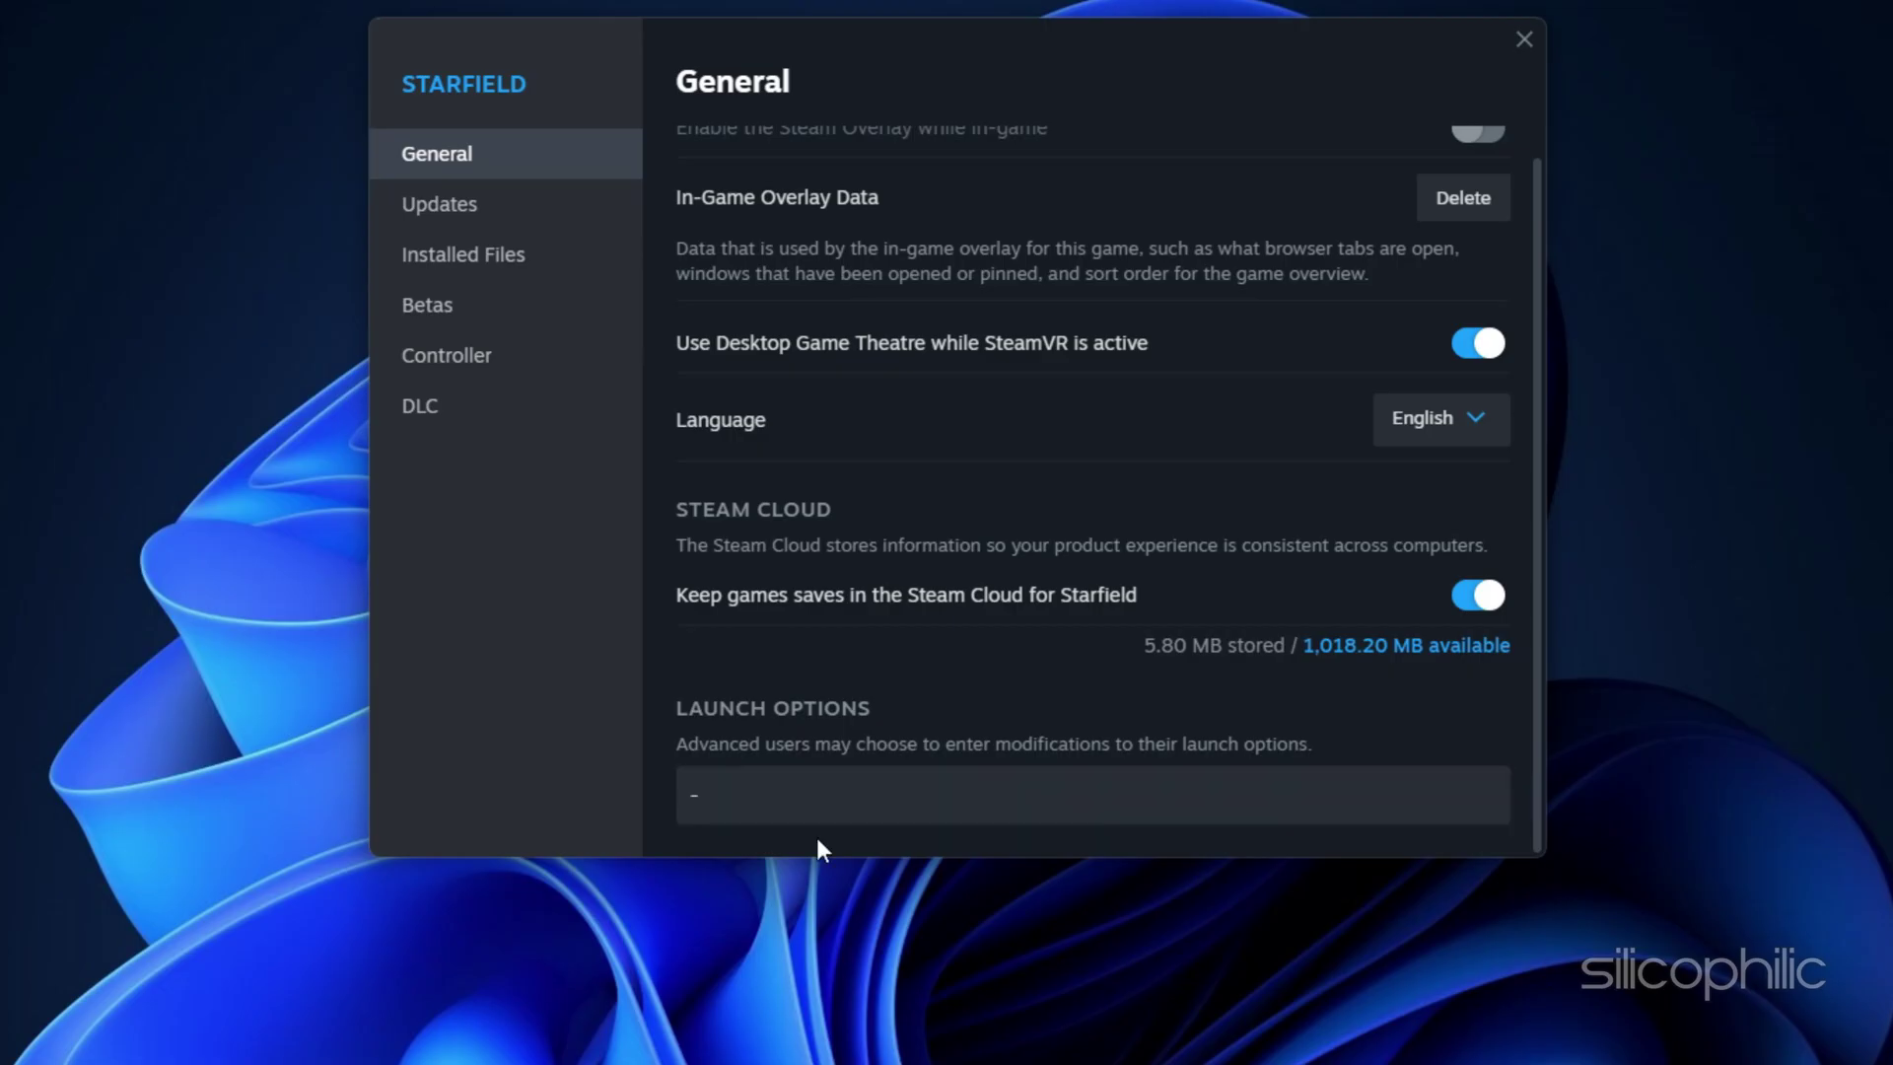
{"action": "type", "text": "-windowed  -nobor"}
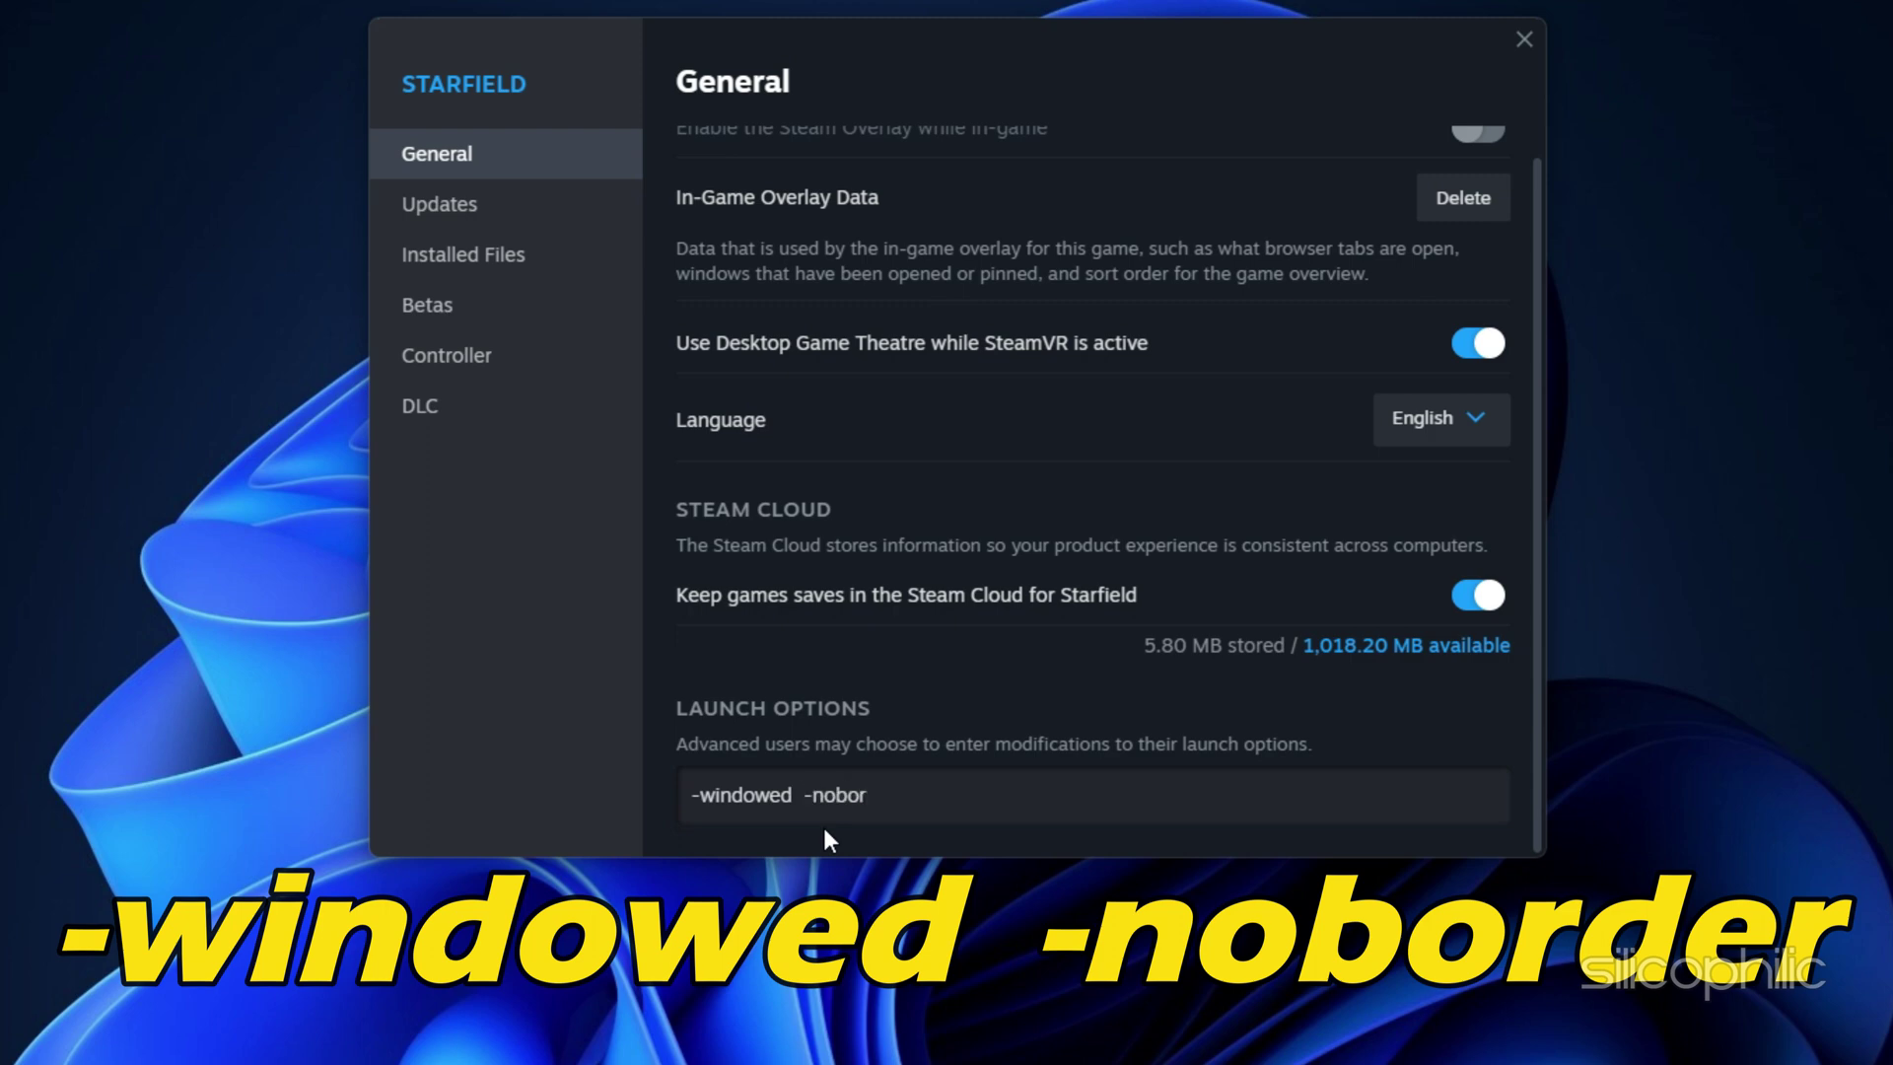
{"action": "type", "text": "der"}
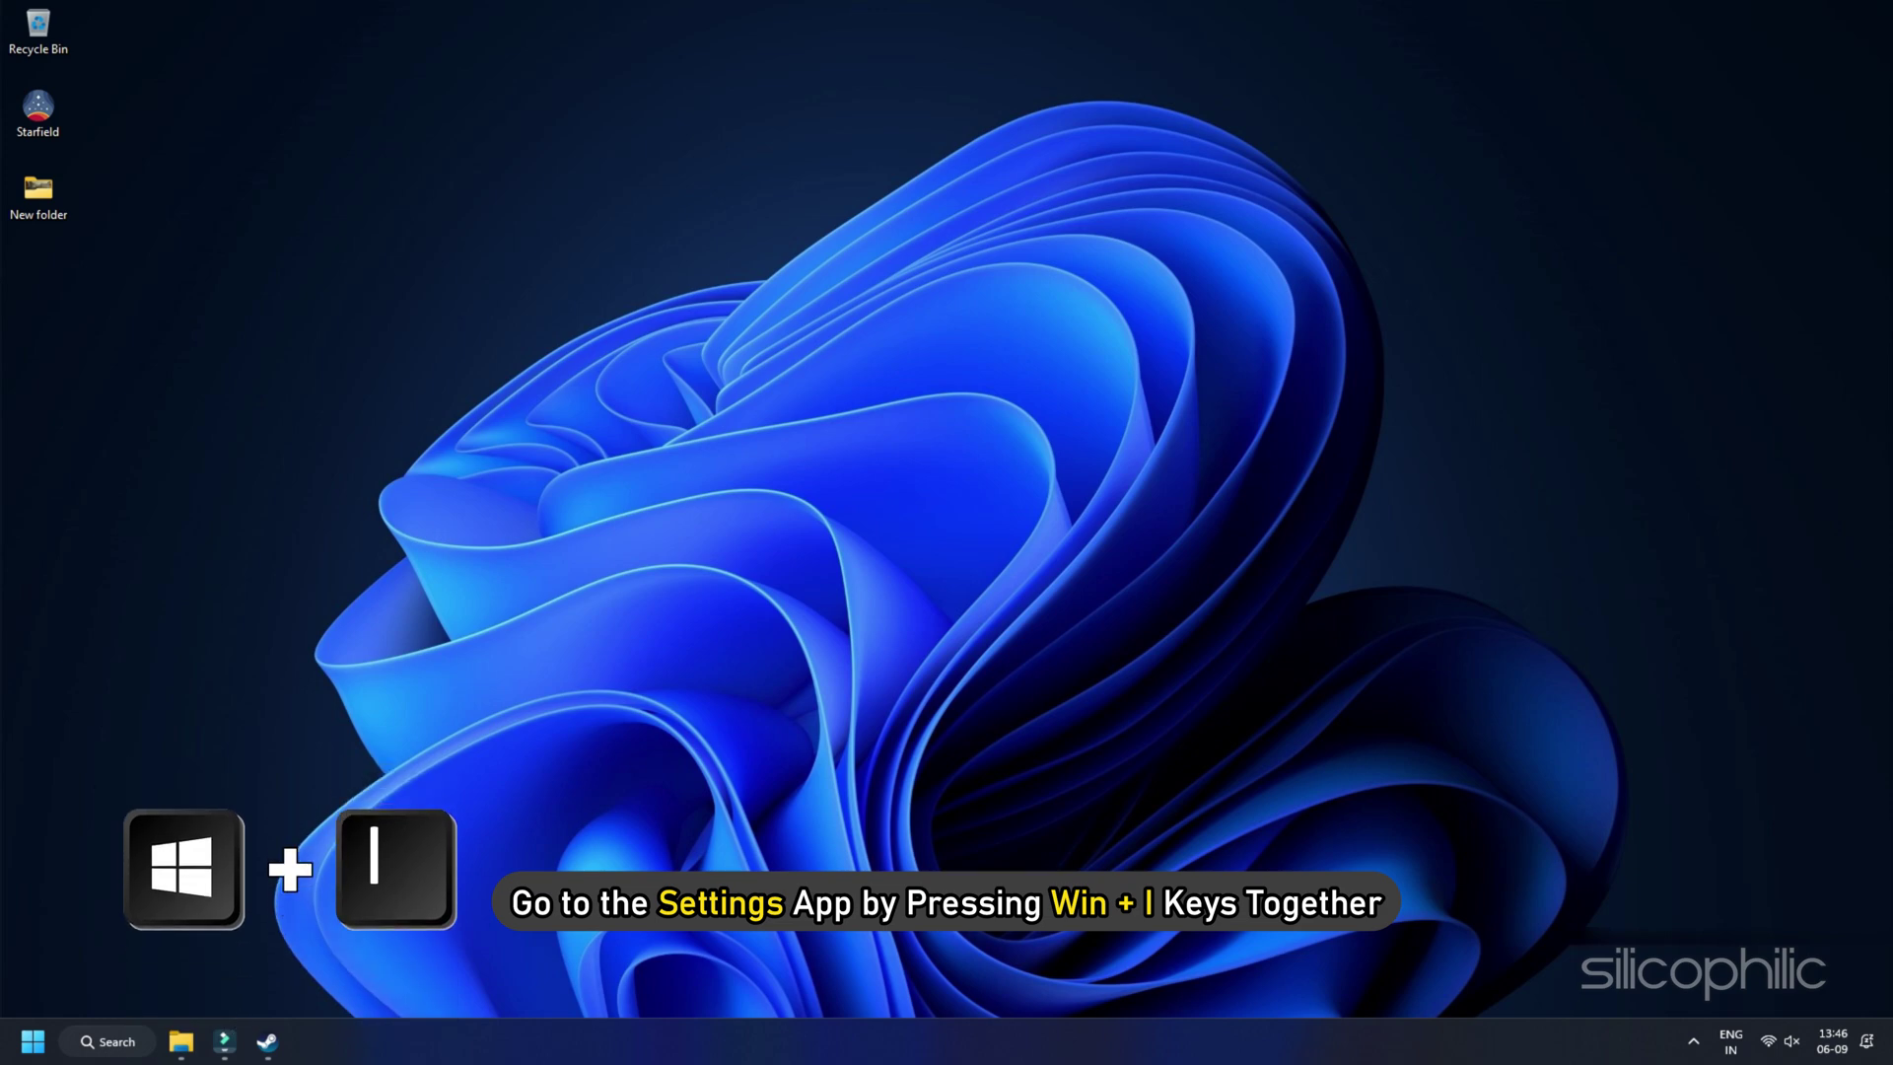
- Reach Windows Security's Firewall & network protection page via Privacy & security settings
{"action": "key", "text": "super+i"}
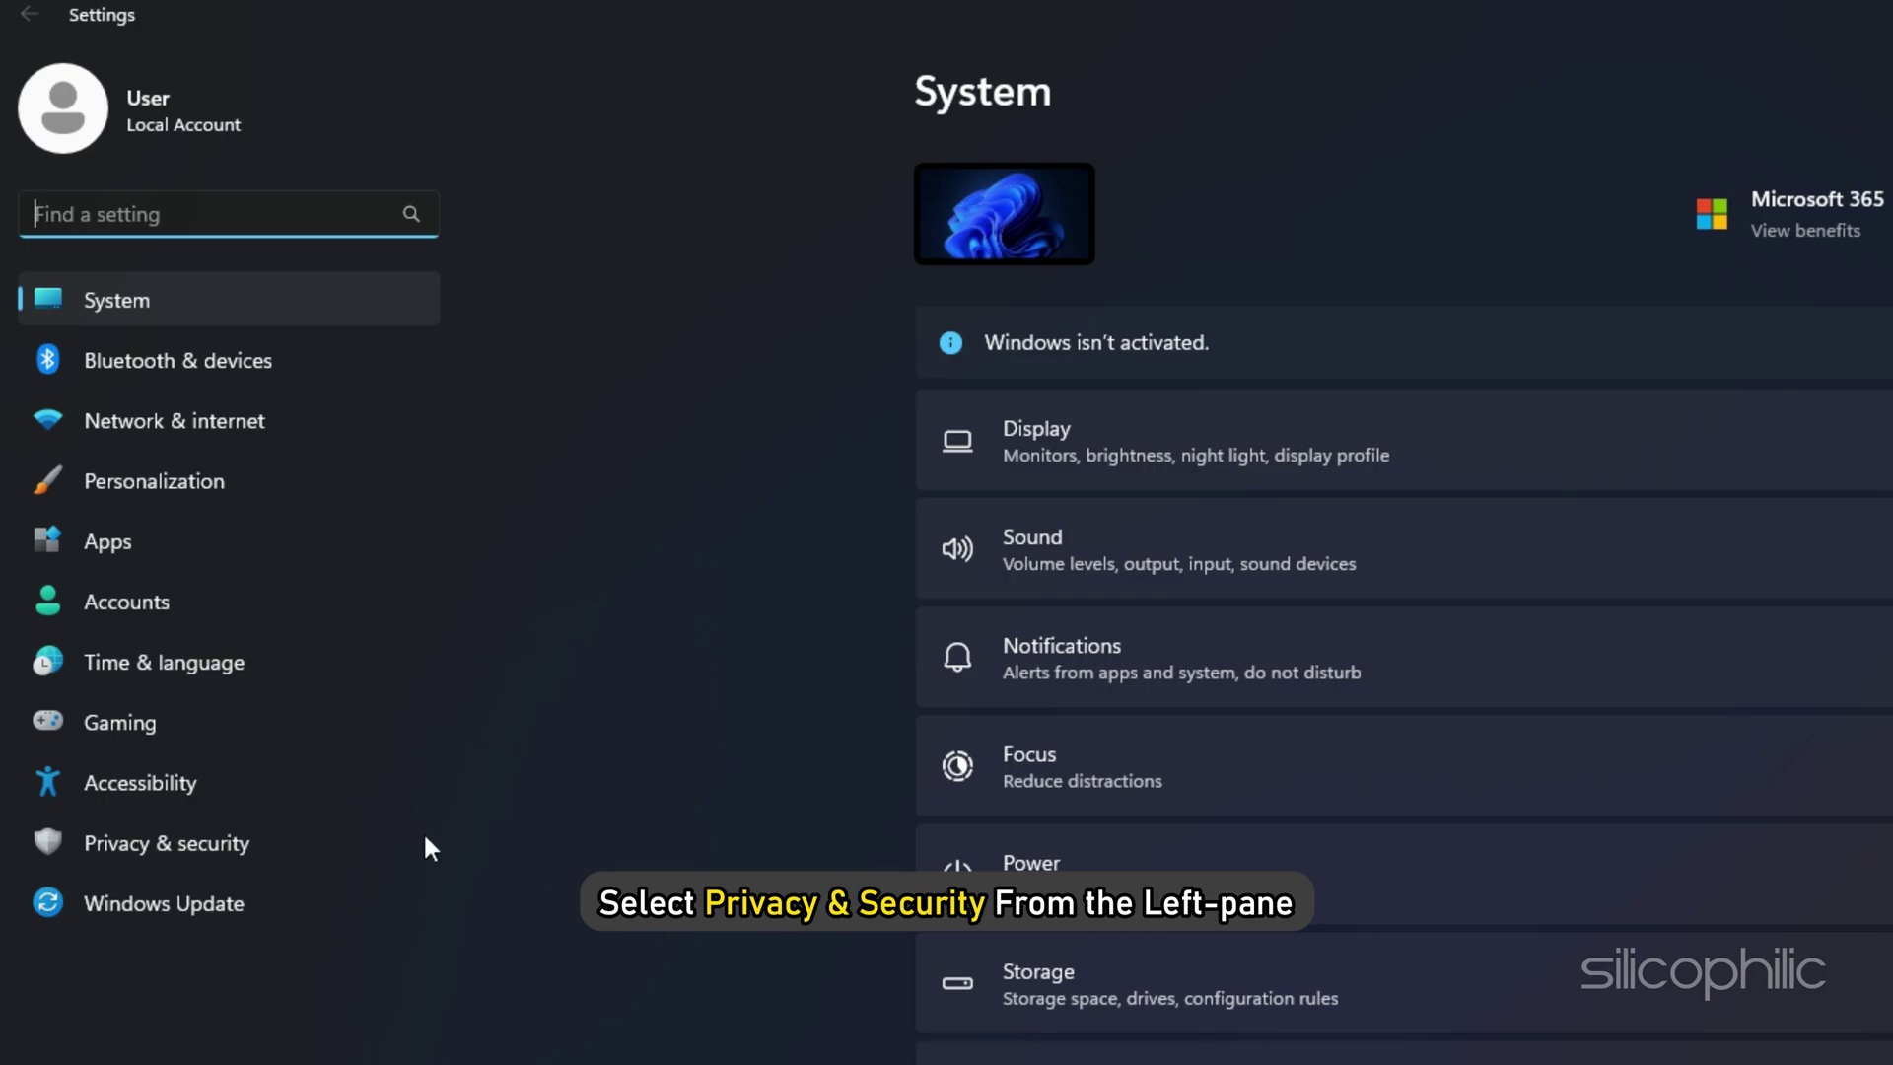
{"action": "left_click", "coordinate": [281, 842]}
{"action": "left_click", "coordinate": [1008, 251]}
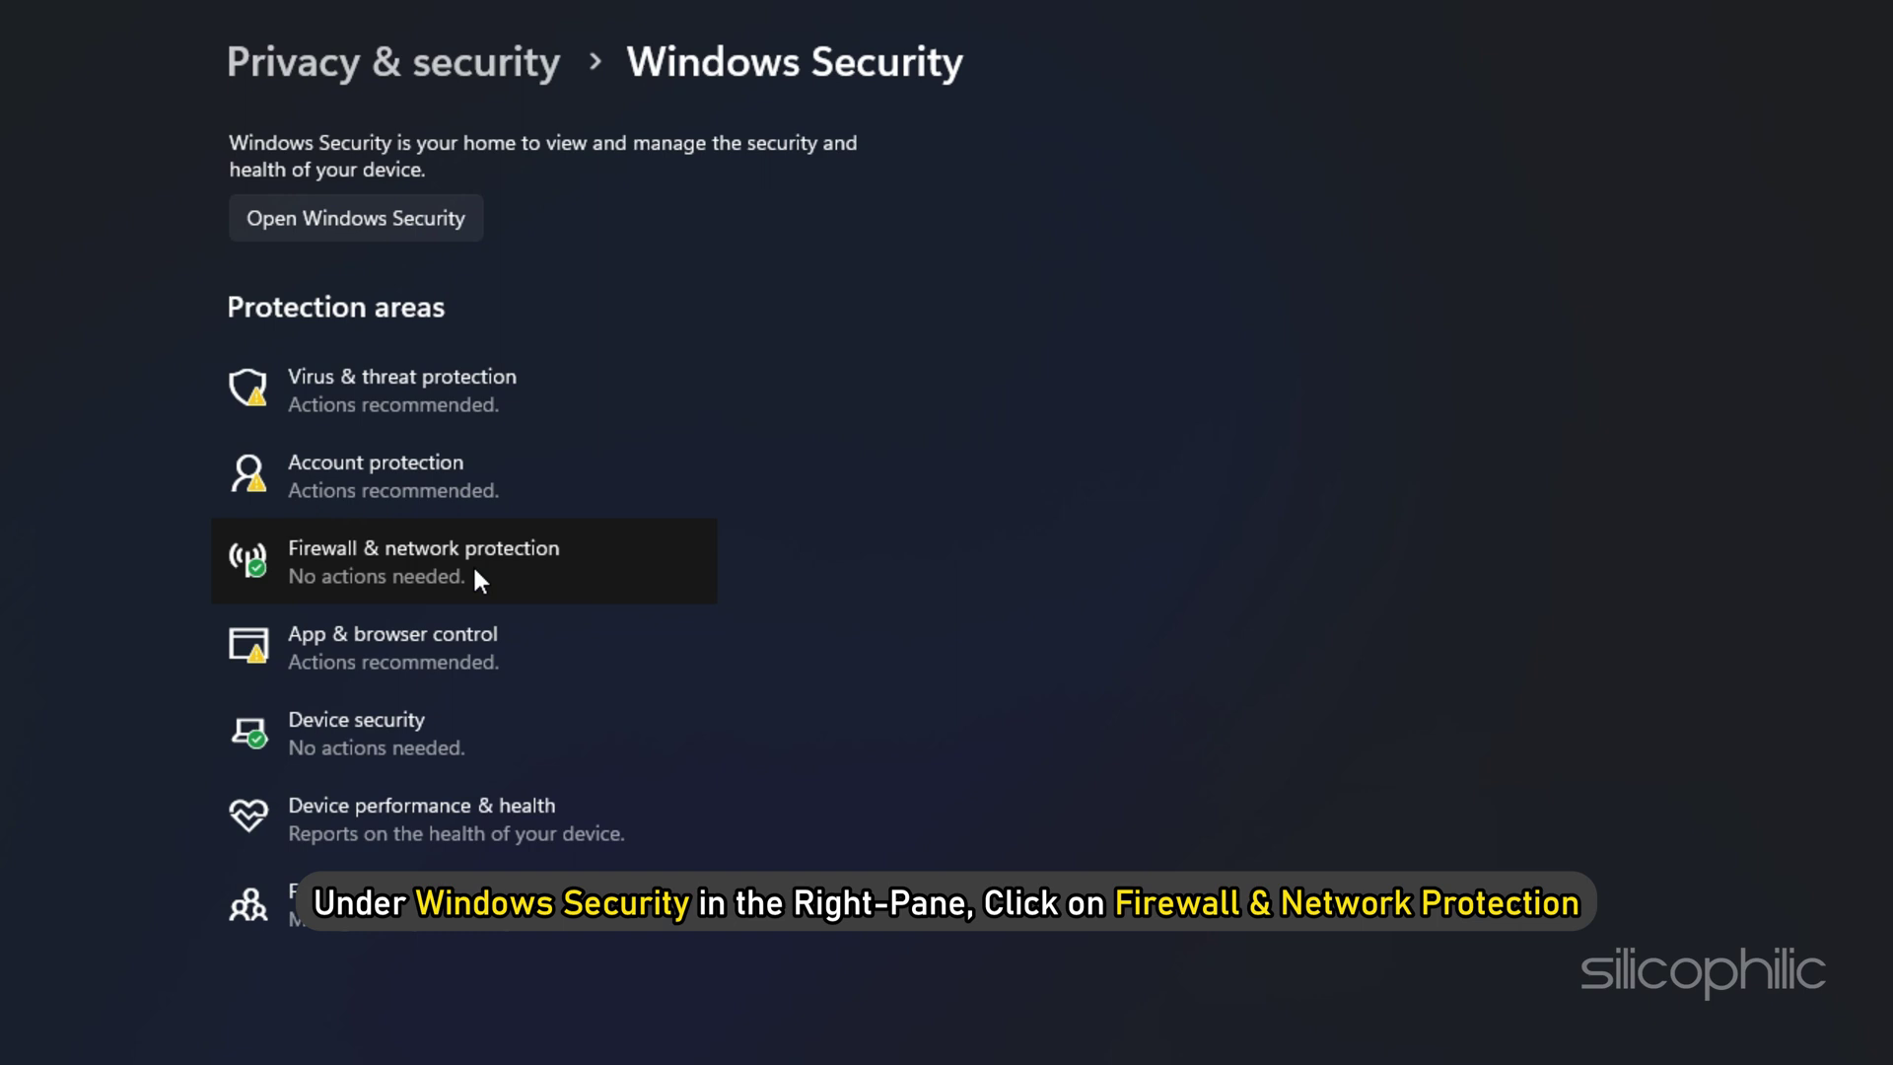
{"action": "left_click", "coordinate": [474, 578]}
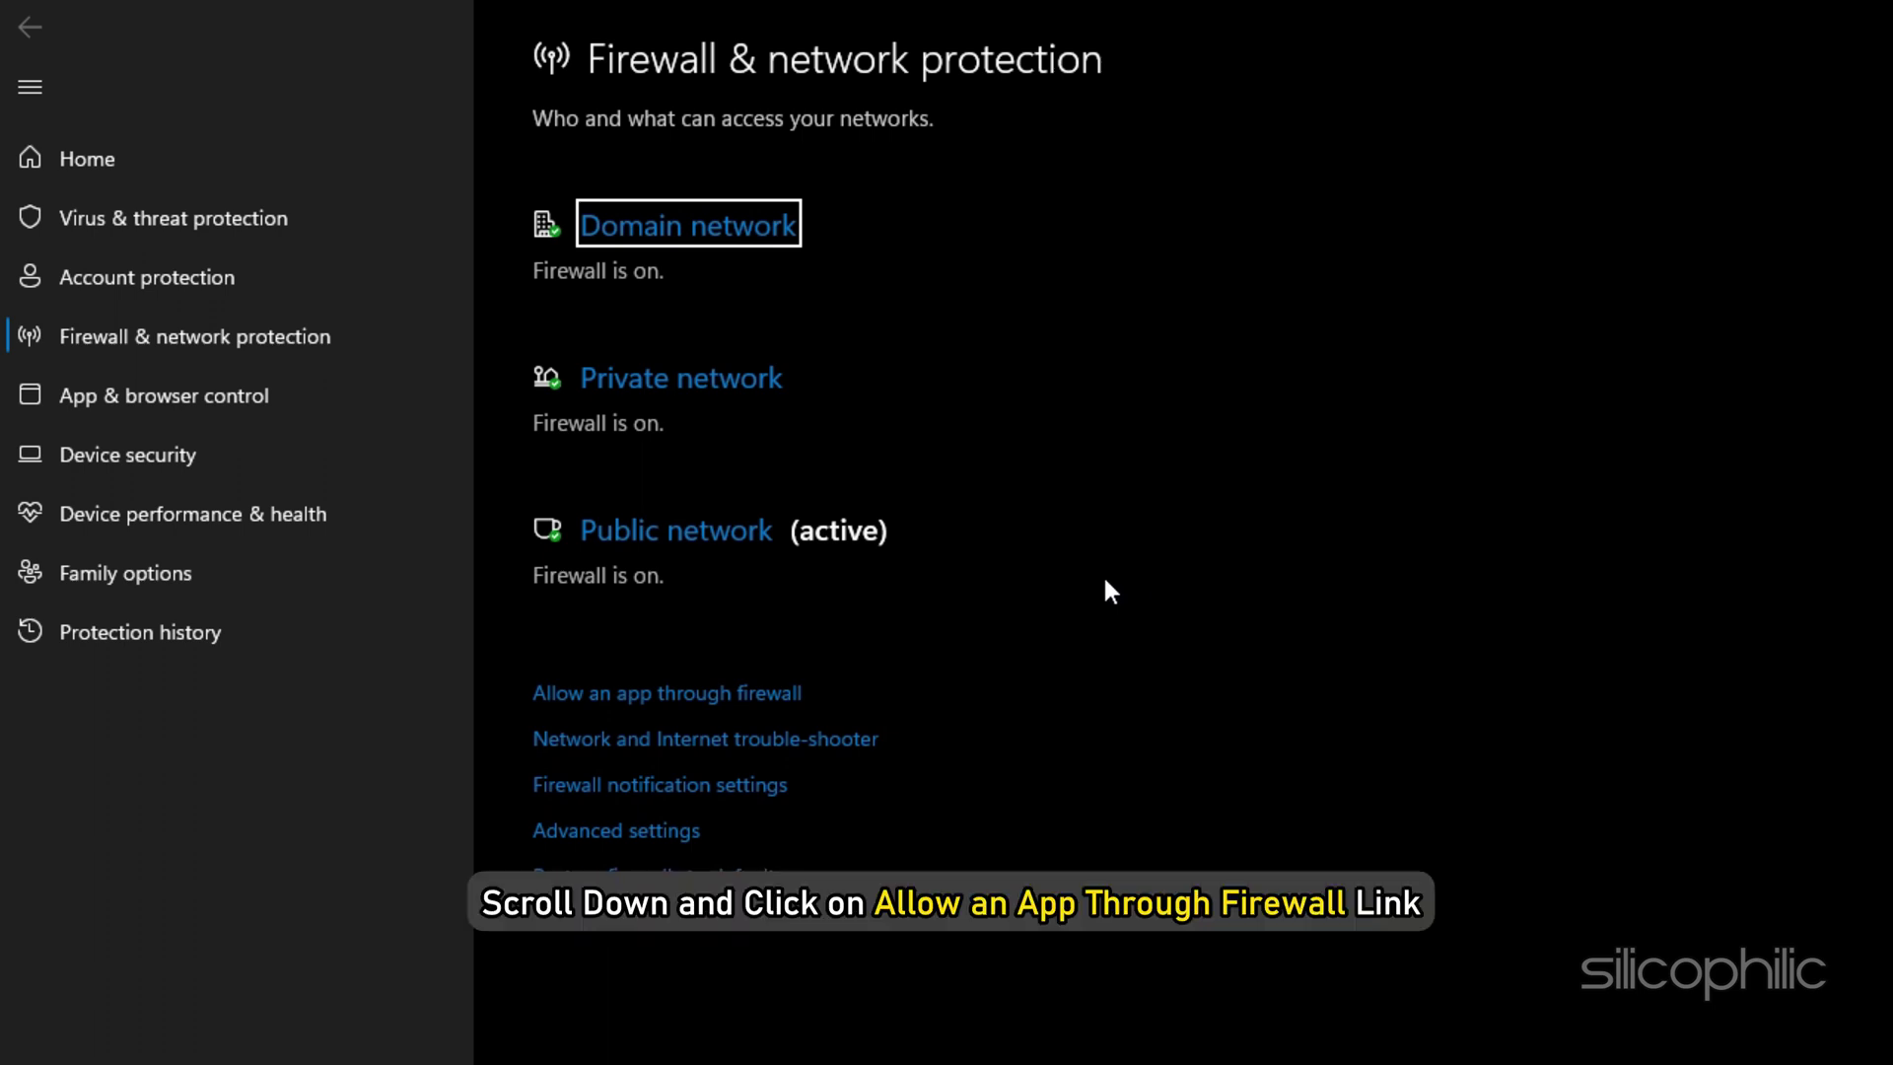
- Allow Starfield through Windows Defender Firewall for private and public networks
{"action": "left_click", "coordinate": [774, 695]}
{"action": "scroll", "coordinate": [804, 542], "scroll_direction": "down", "scroll_amount": 10}
{"action": "scroll", "coordinate": [806, 543], "scroll_direction": "down", "scroll_amount": 5}
{"action": "left_click", "coordinate": [726, 547]}
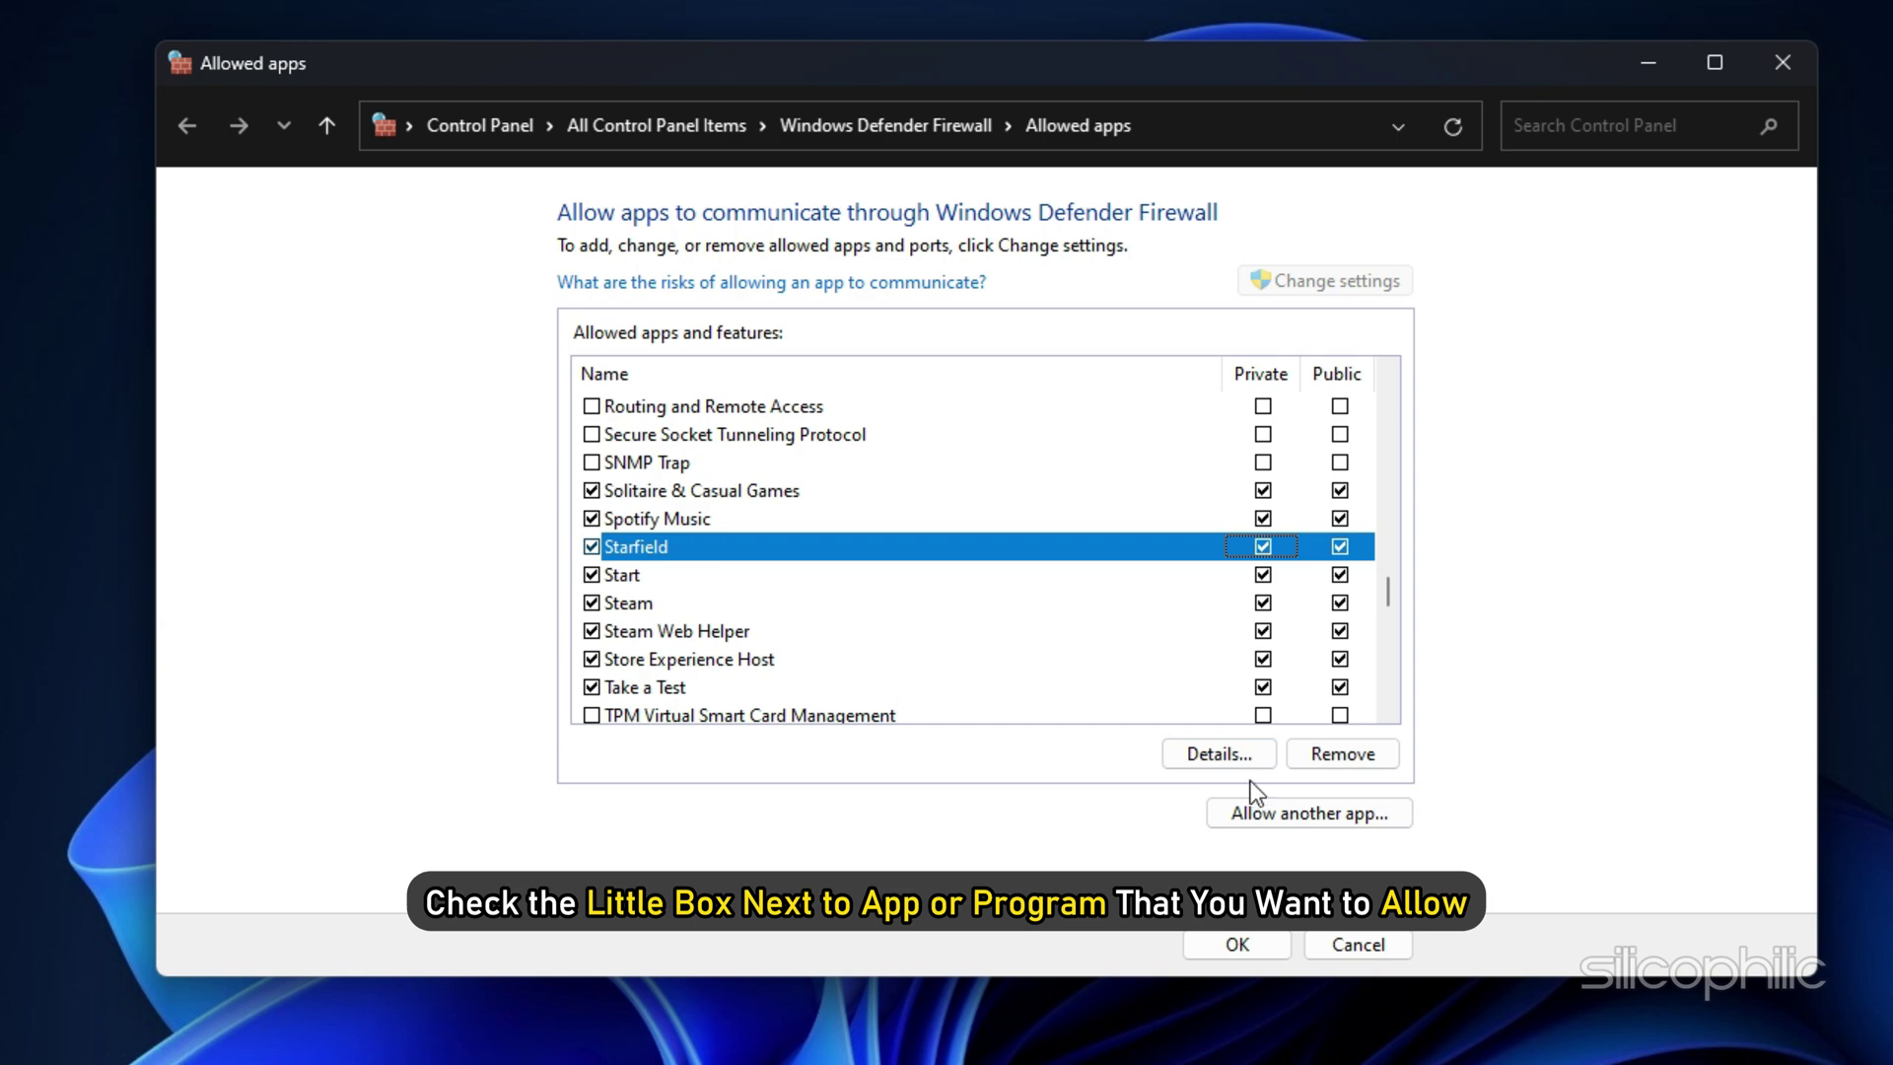
{"action": "left_click", "coordinate": [1236, 946]}
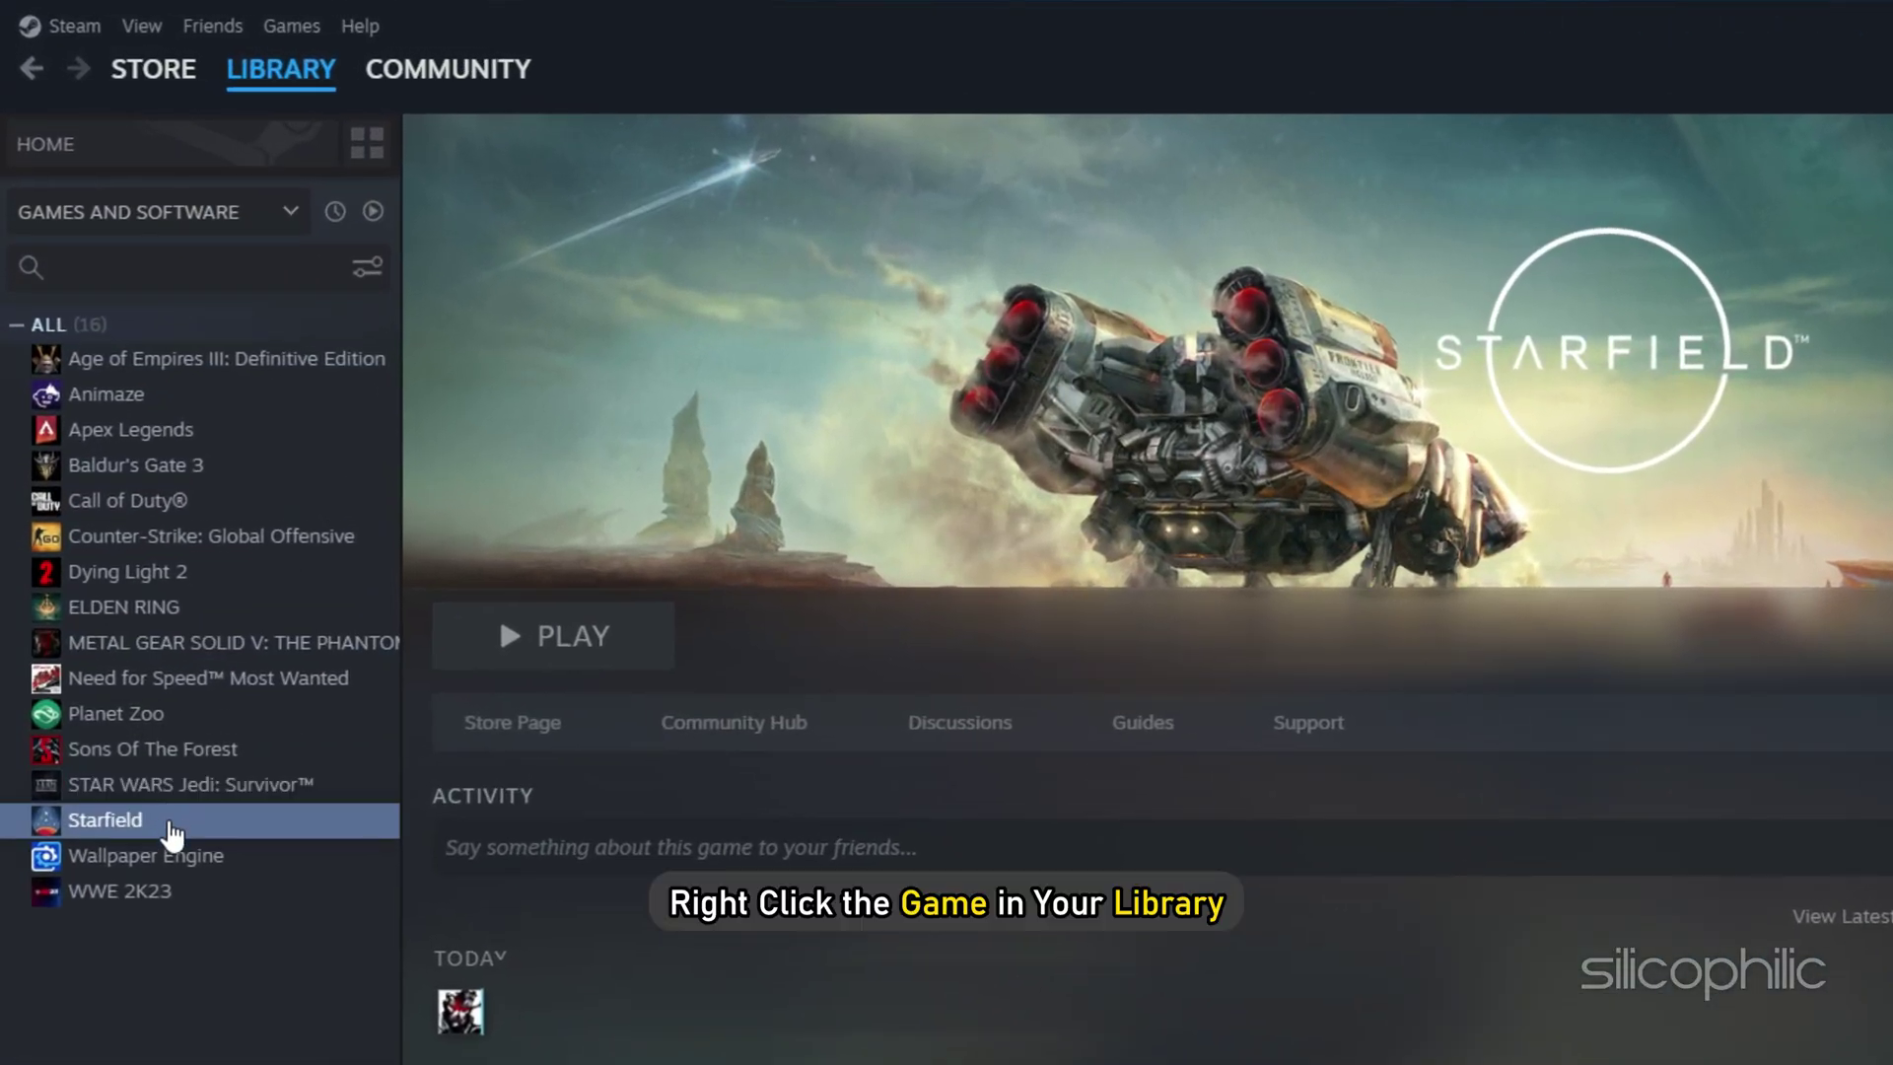
- Run Verify integrity of game files from Starfield's Installed Files properties in Steam
{"action": "right_click", "coordinate": [169, 820]}
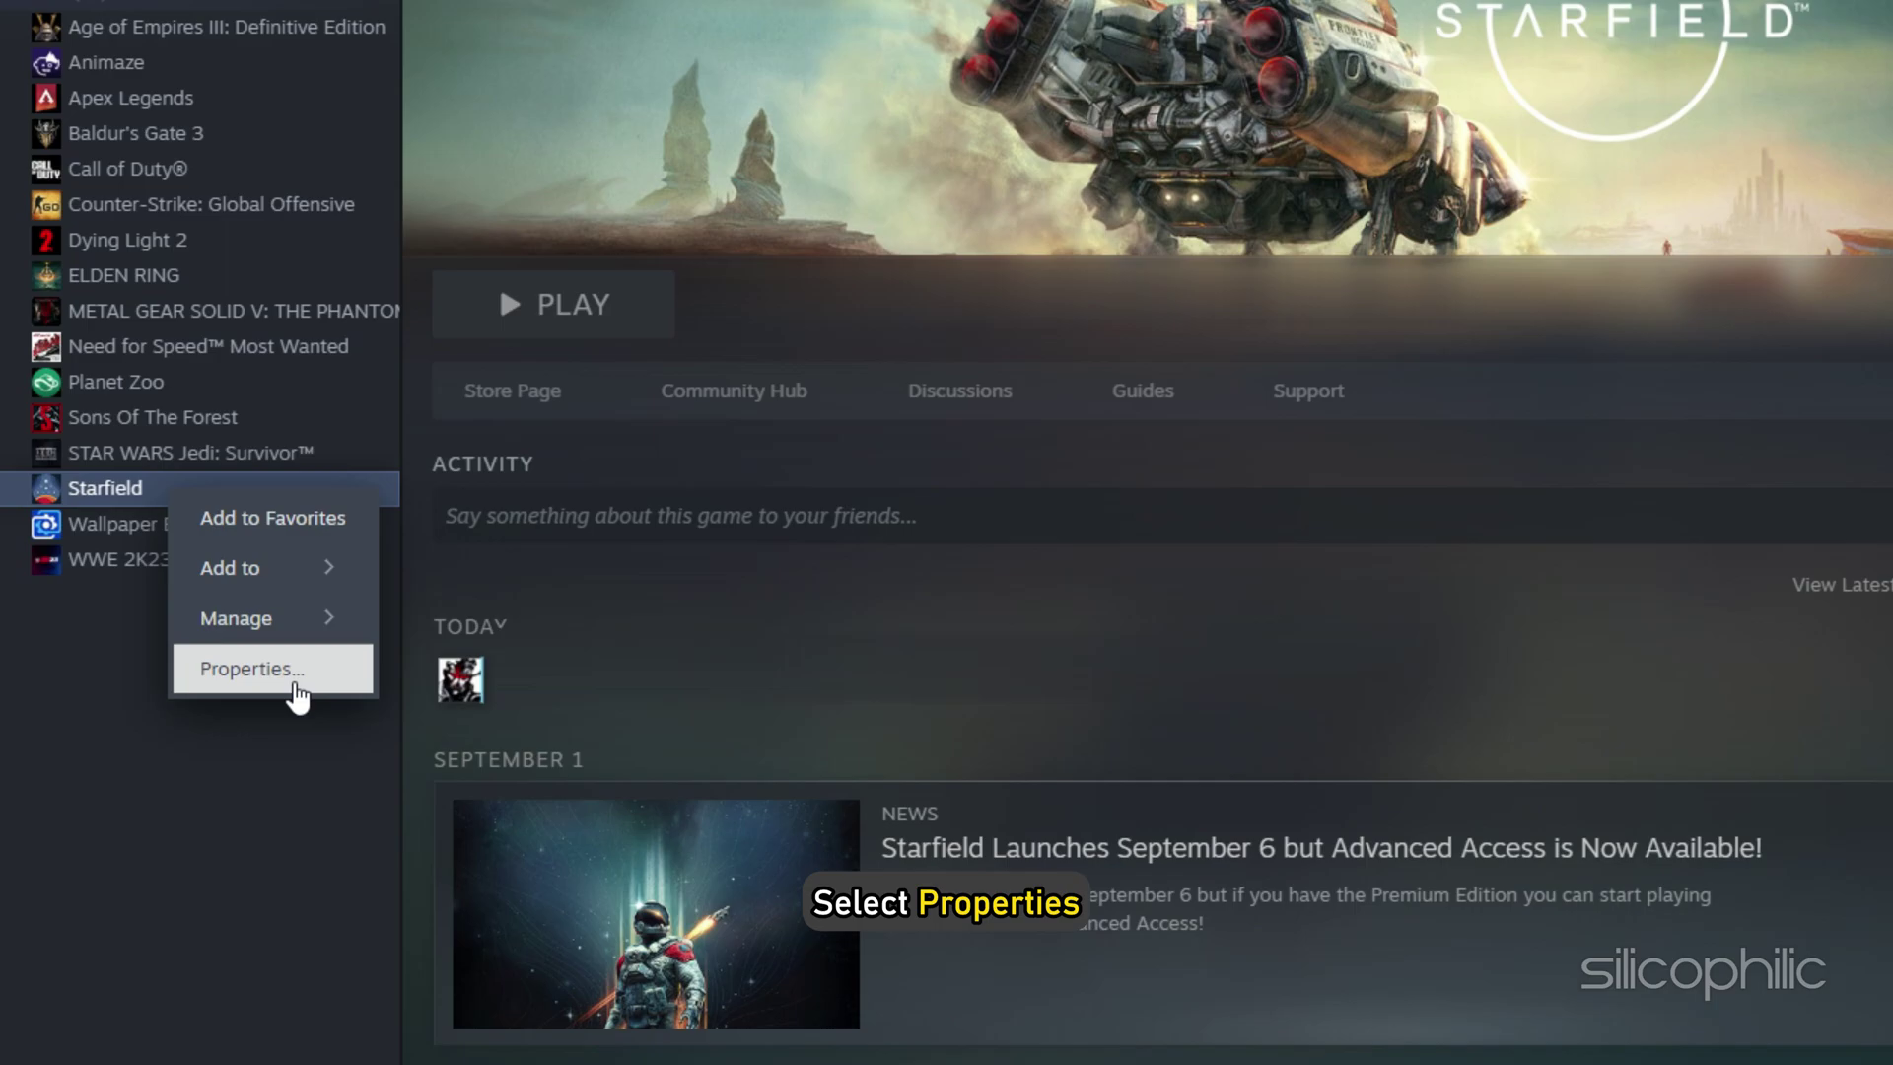
{"action": "left_click", "coordinate": [297, 695]}
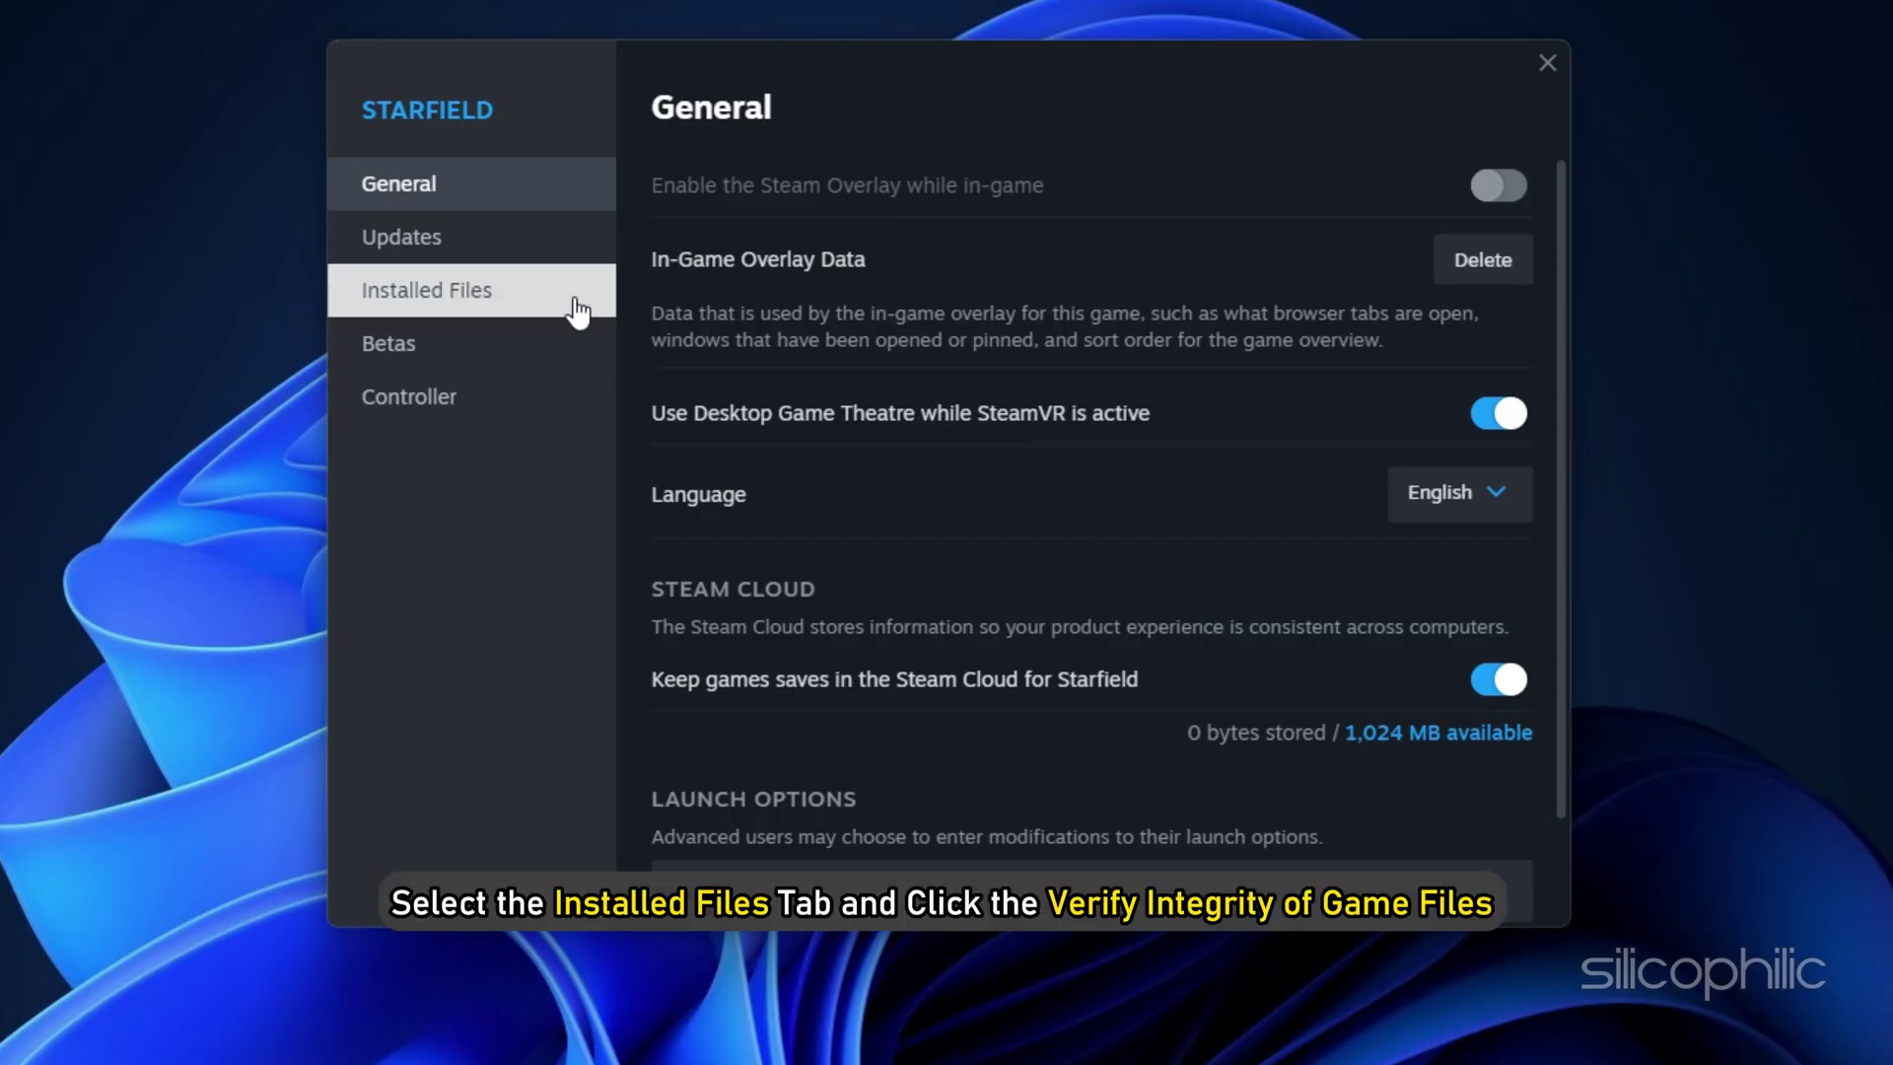
{"action": "left_click", "coordinate": [577, 311]}
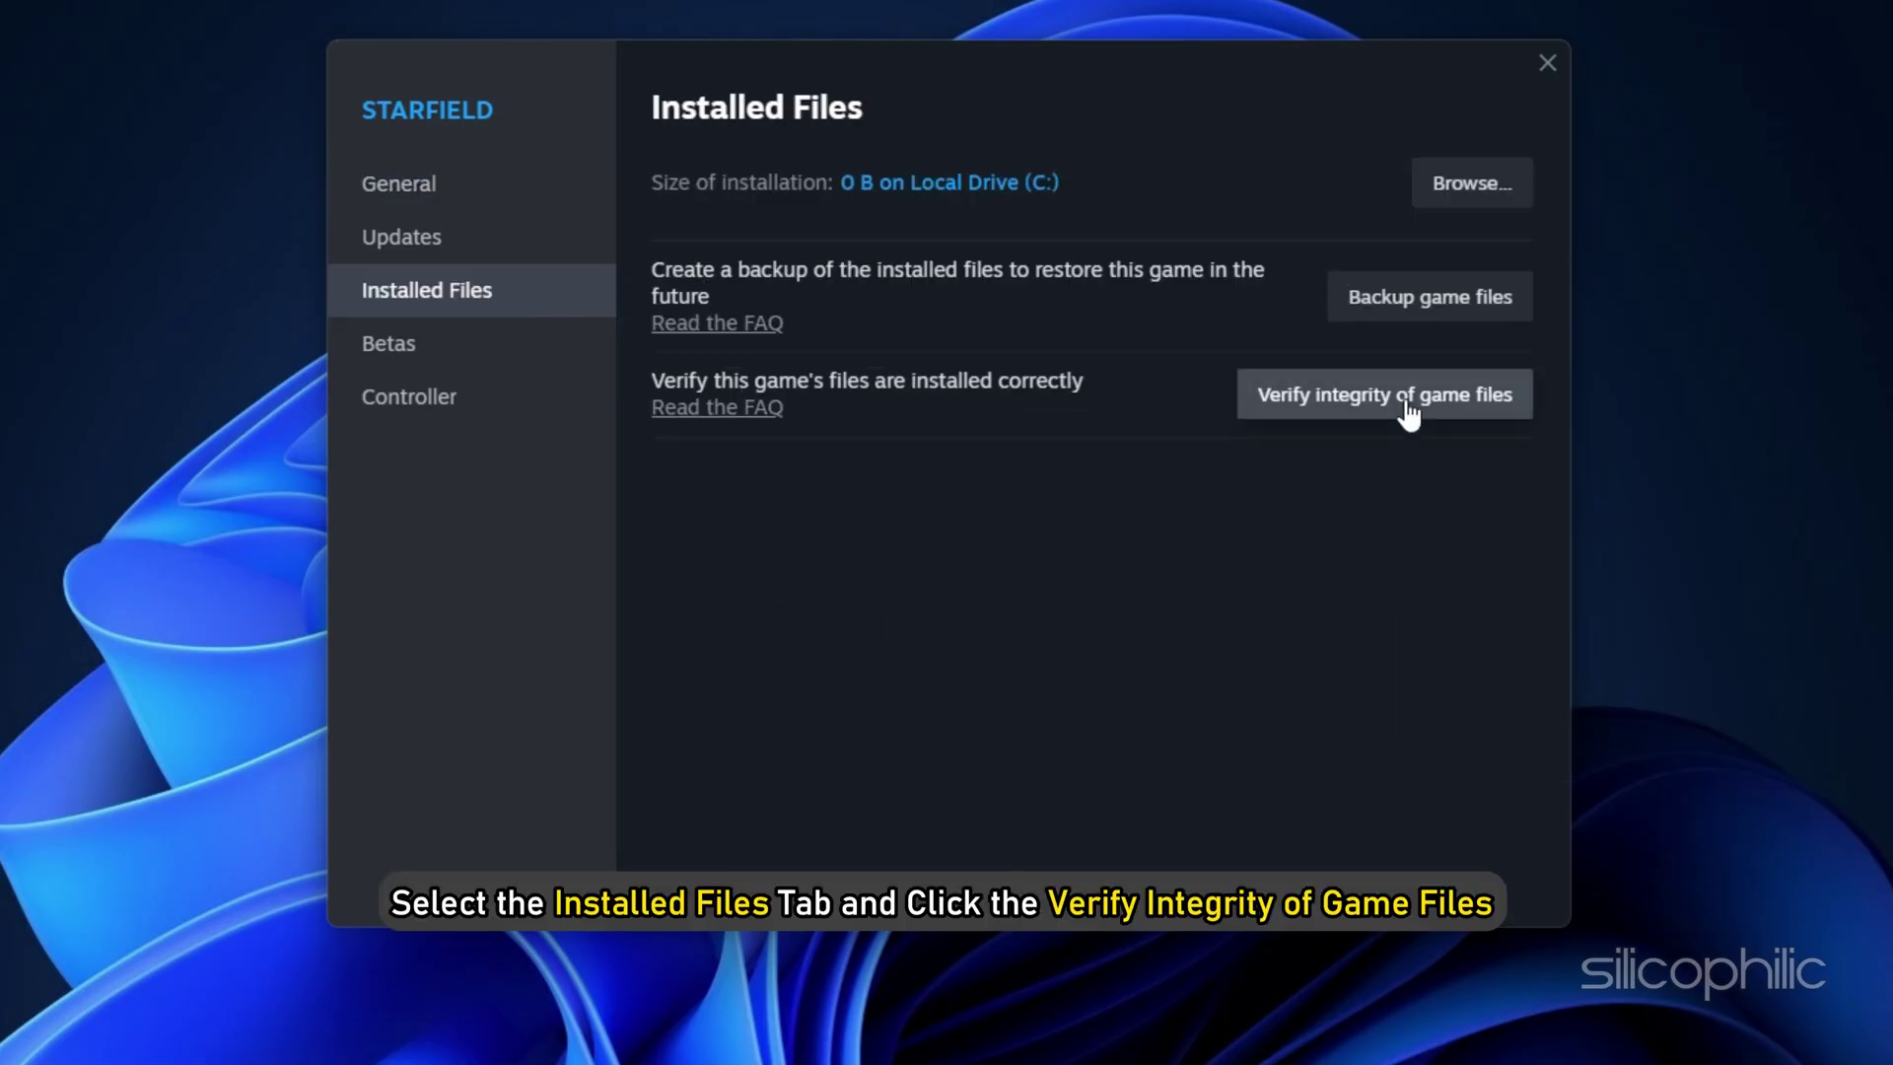
{"action": "left_click", "coordinate": [1302, 393]}
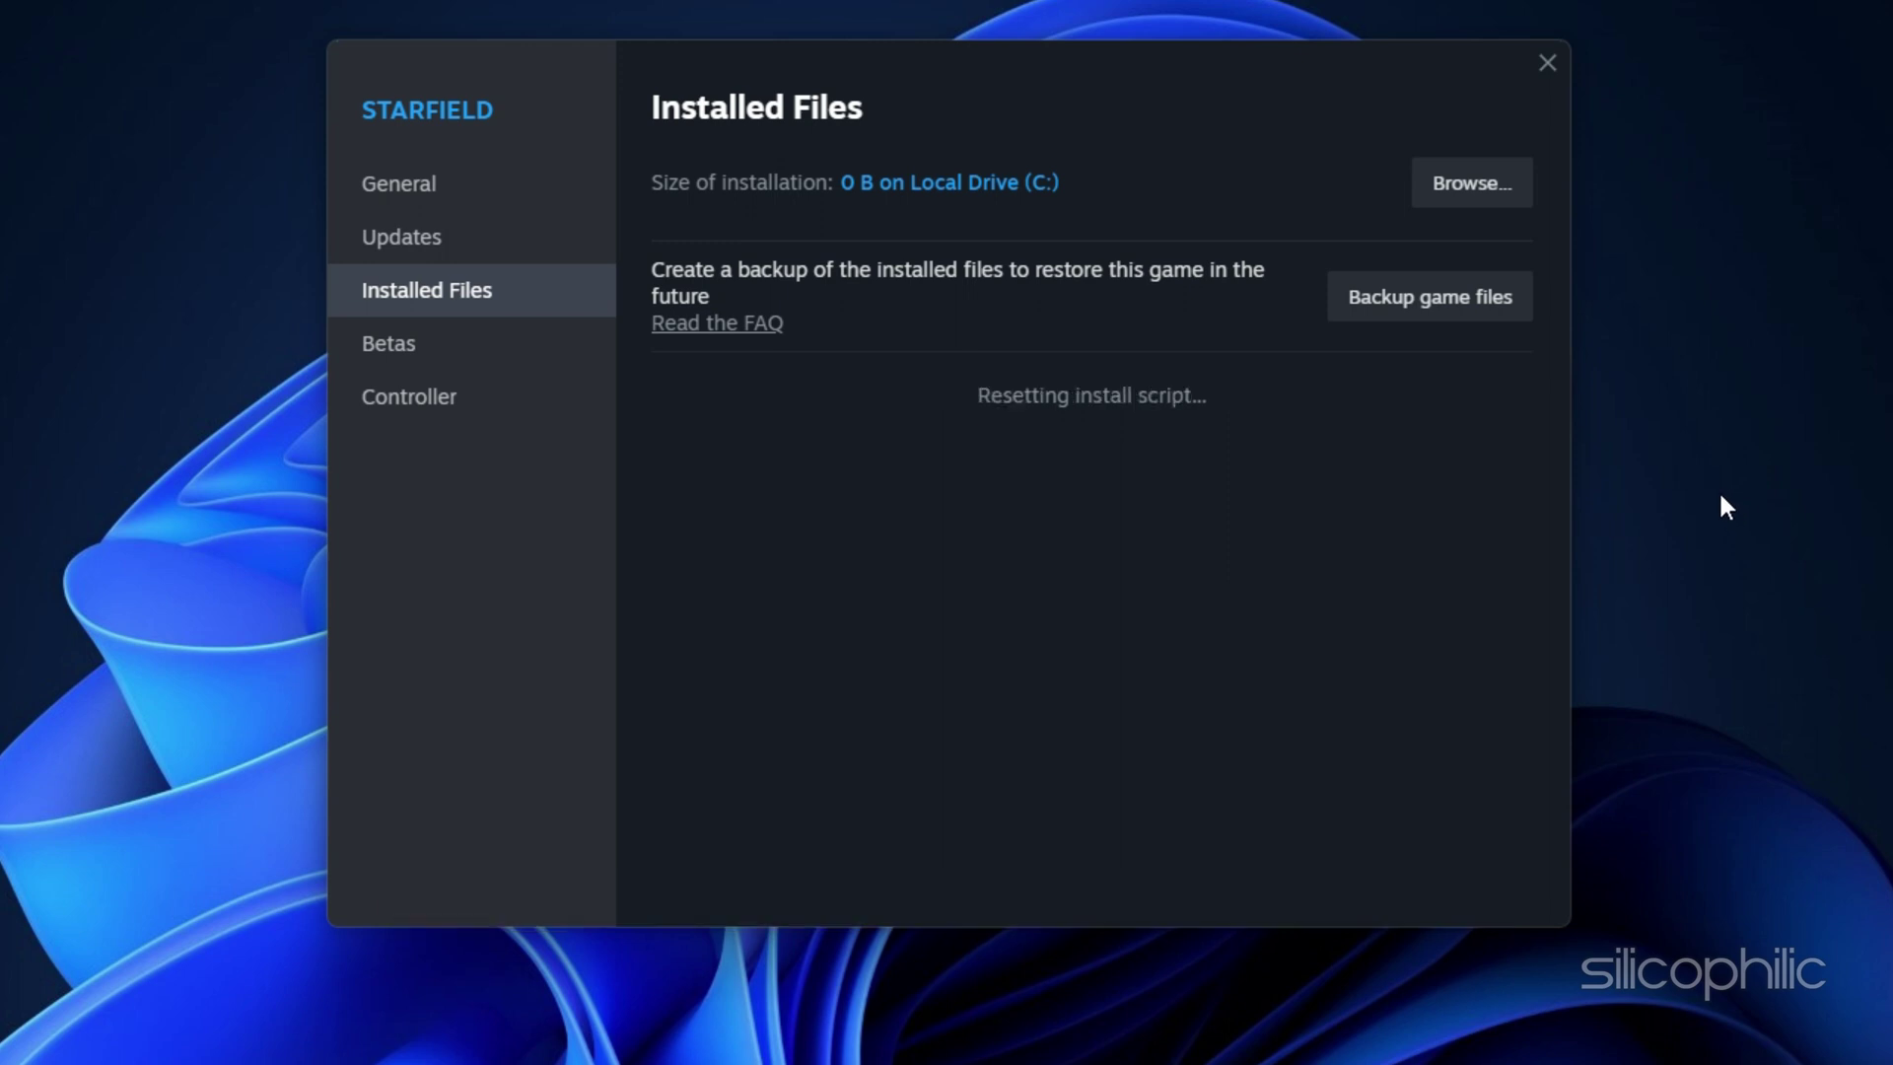